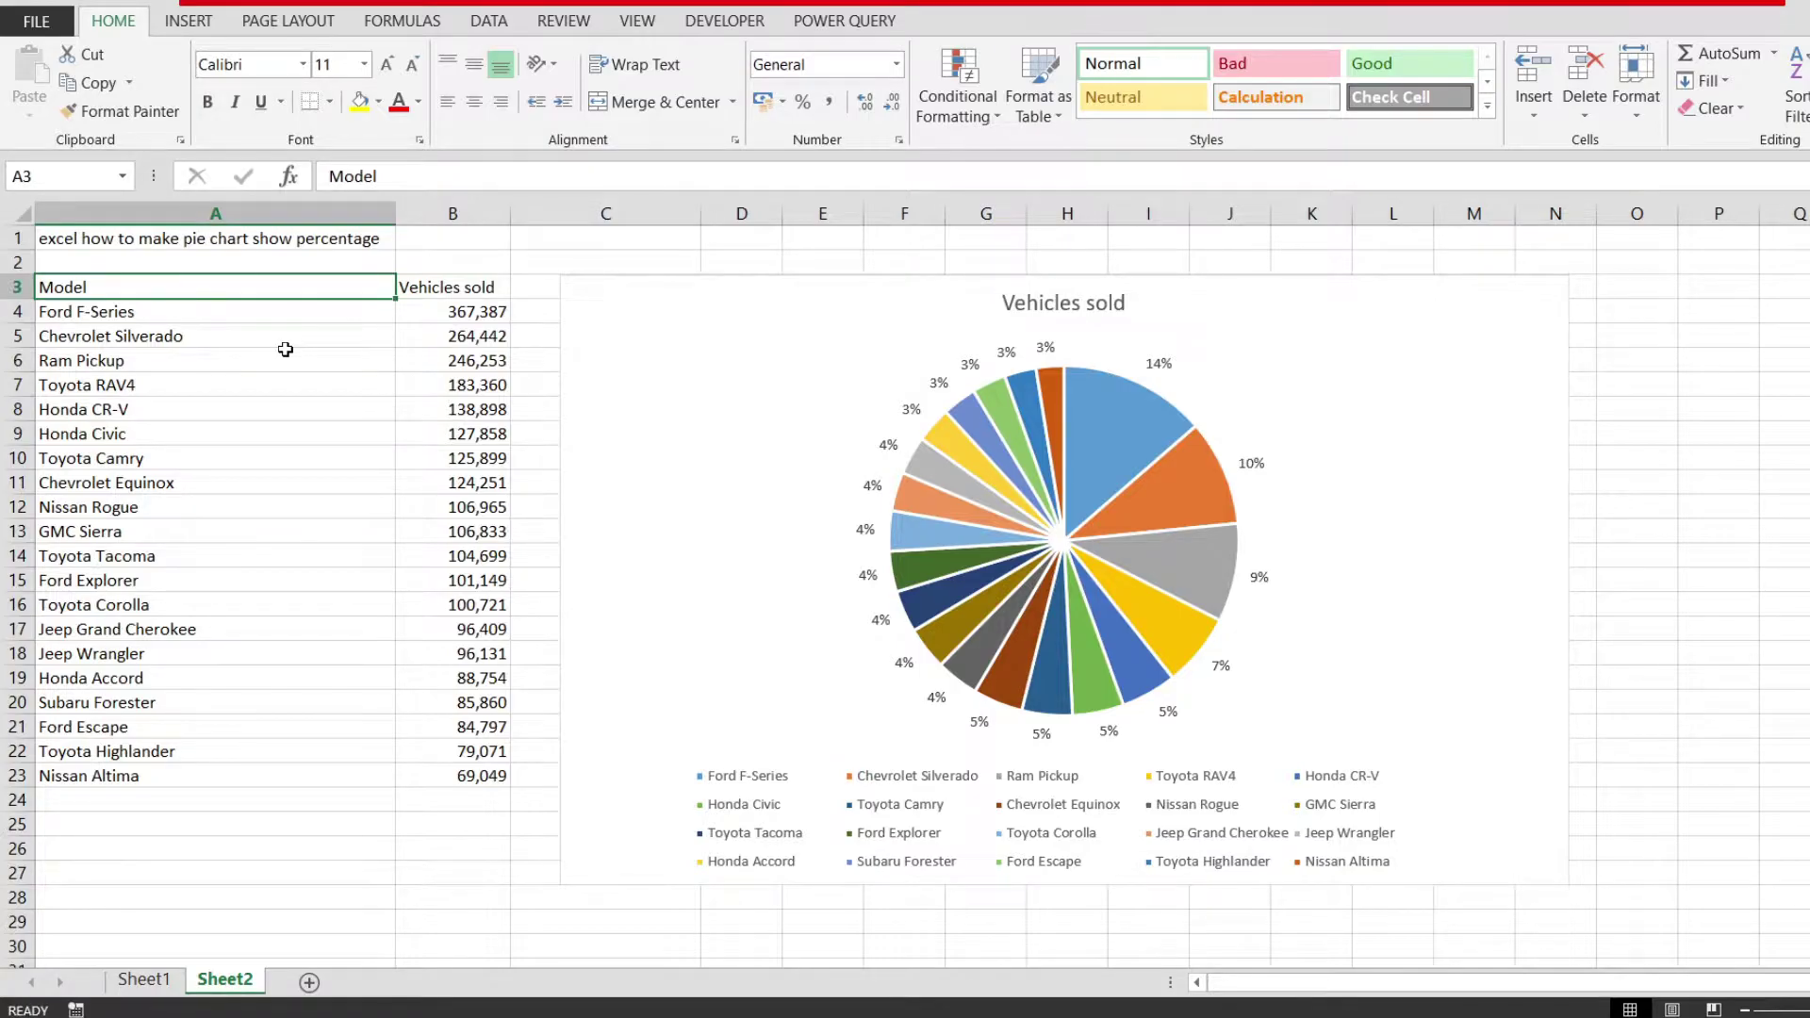
Step: Browse the vehicle sales table entries from Ford F-Series down to the first sales figure
{"action": "key", "text": "Down"}
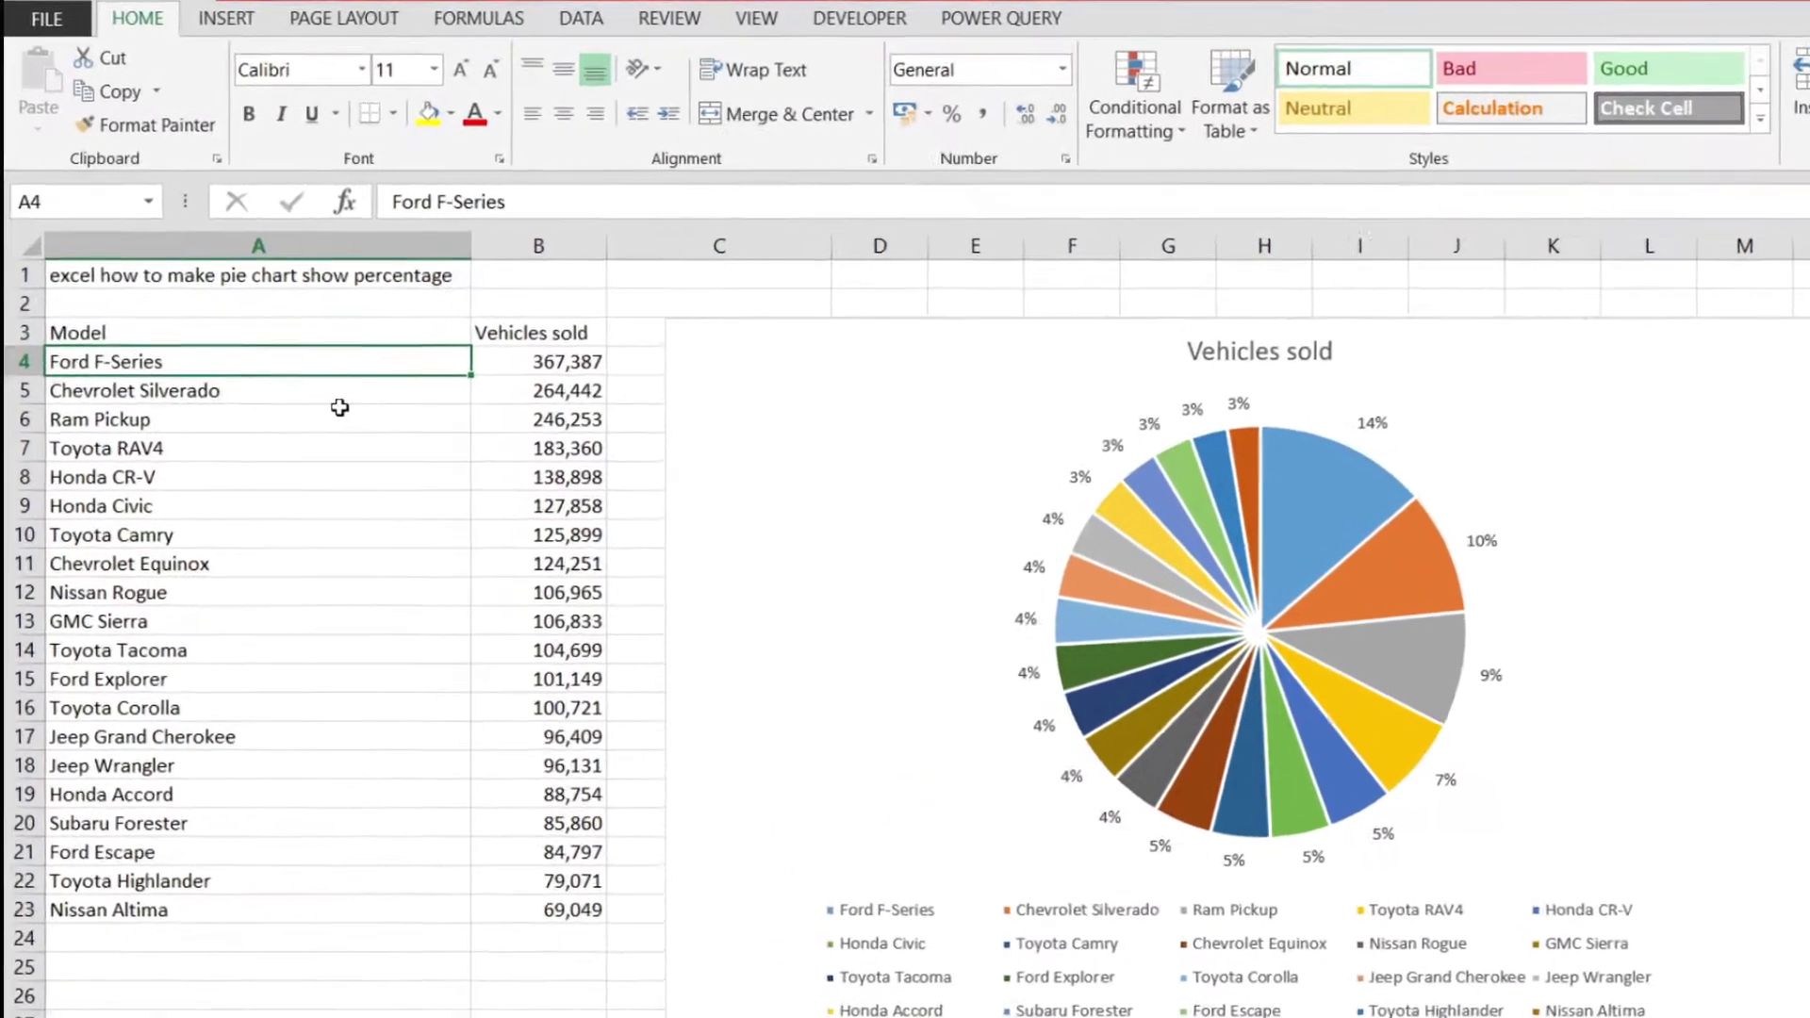
{"action": "key", "text": "Down"}
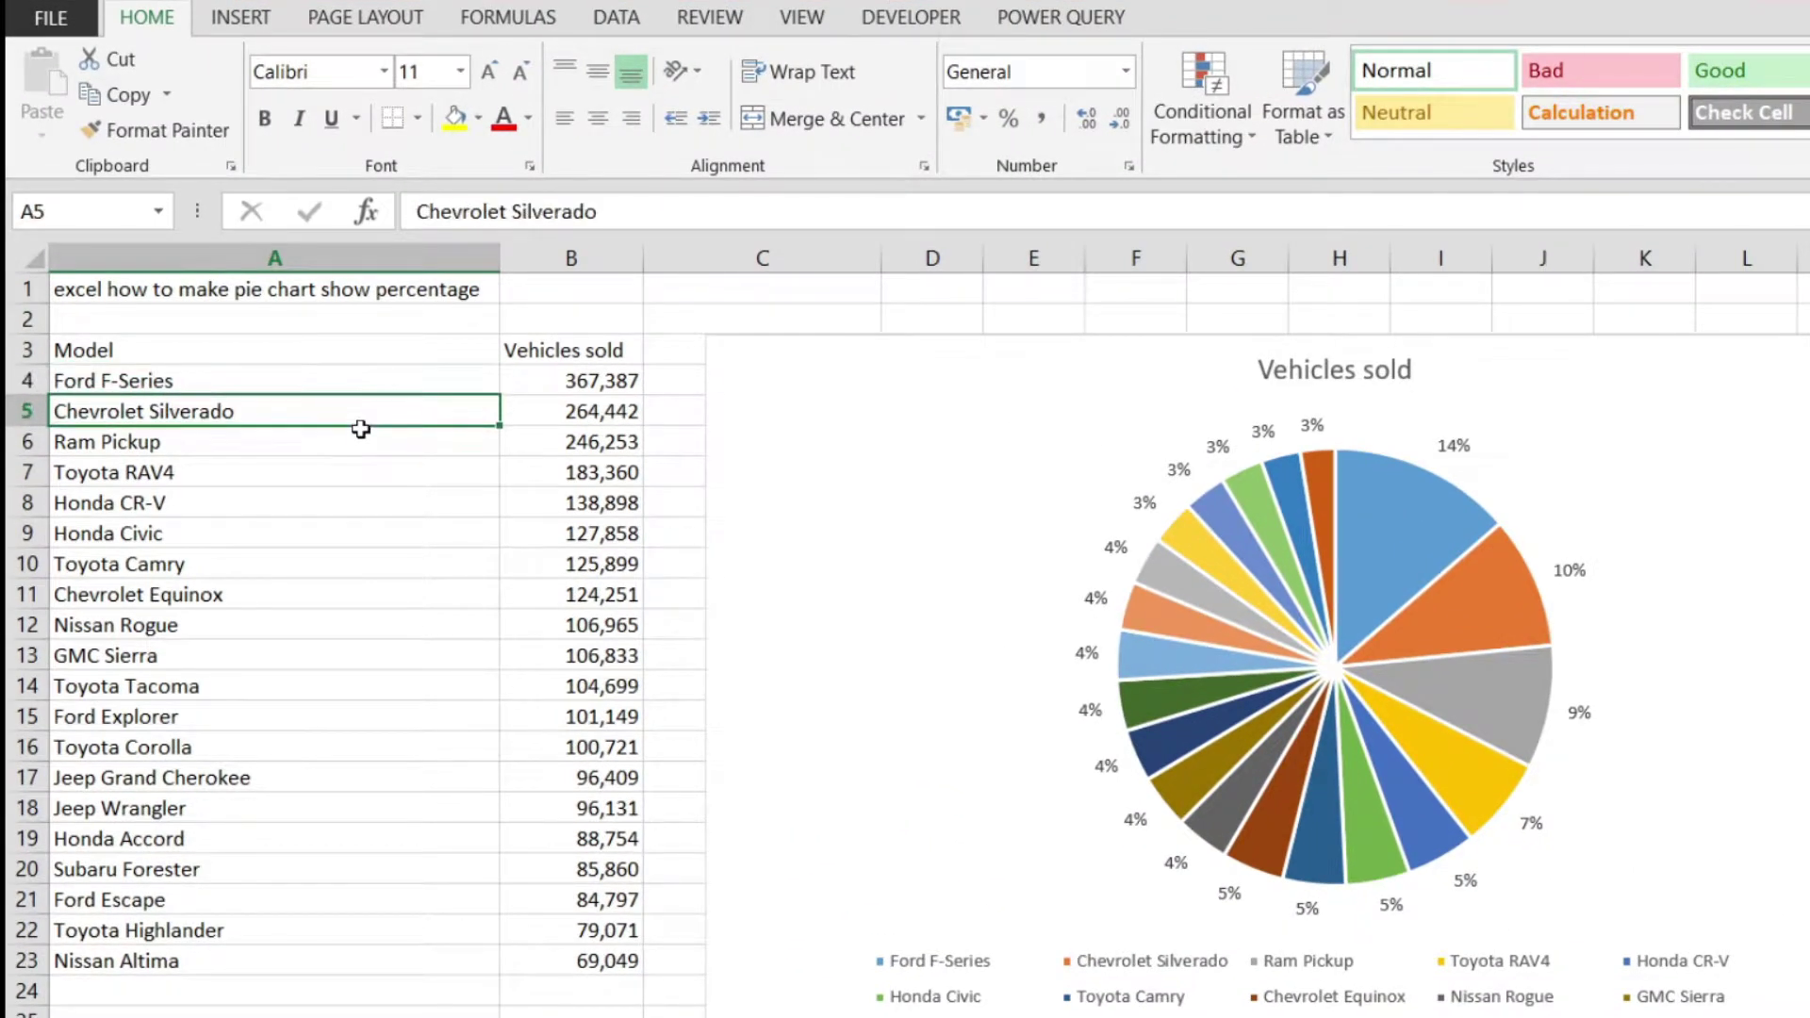
{"action": "left_click", "coordinate": [580, 359]}
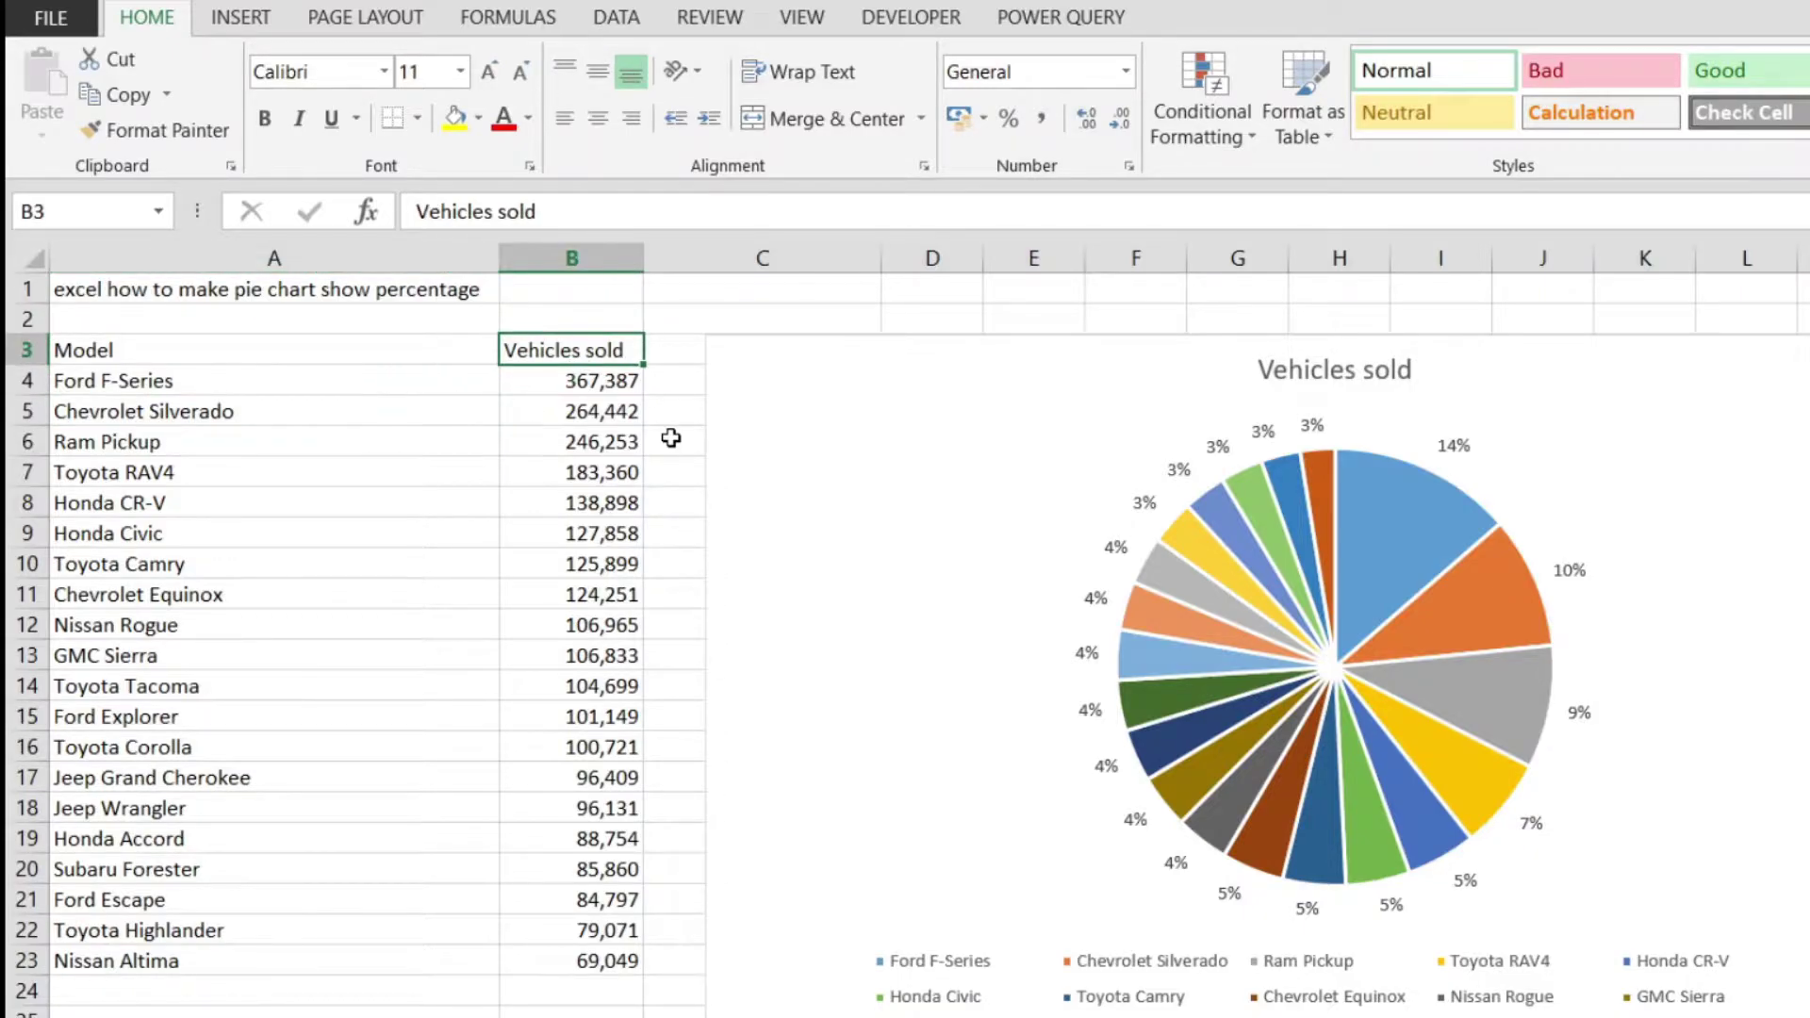
{"action": "key", "text": "Down"}
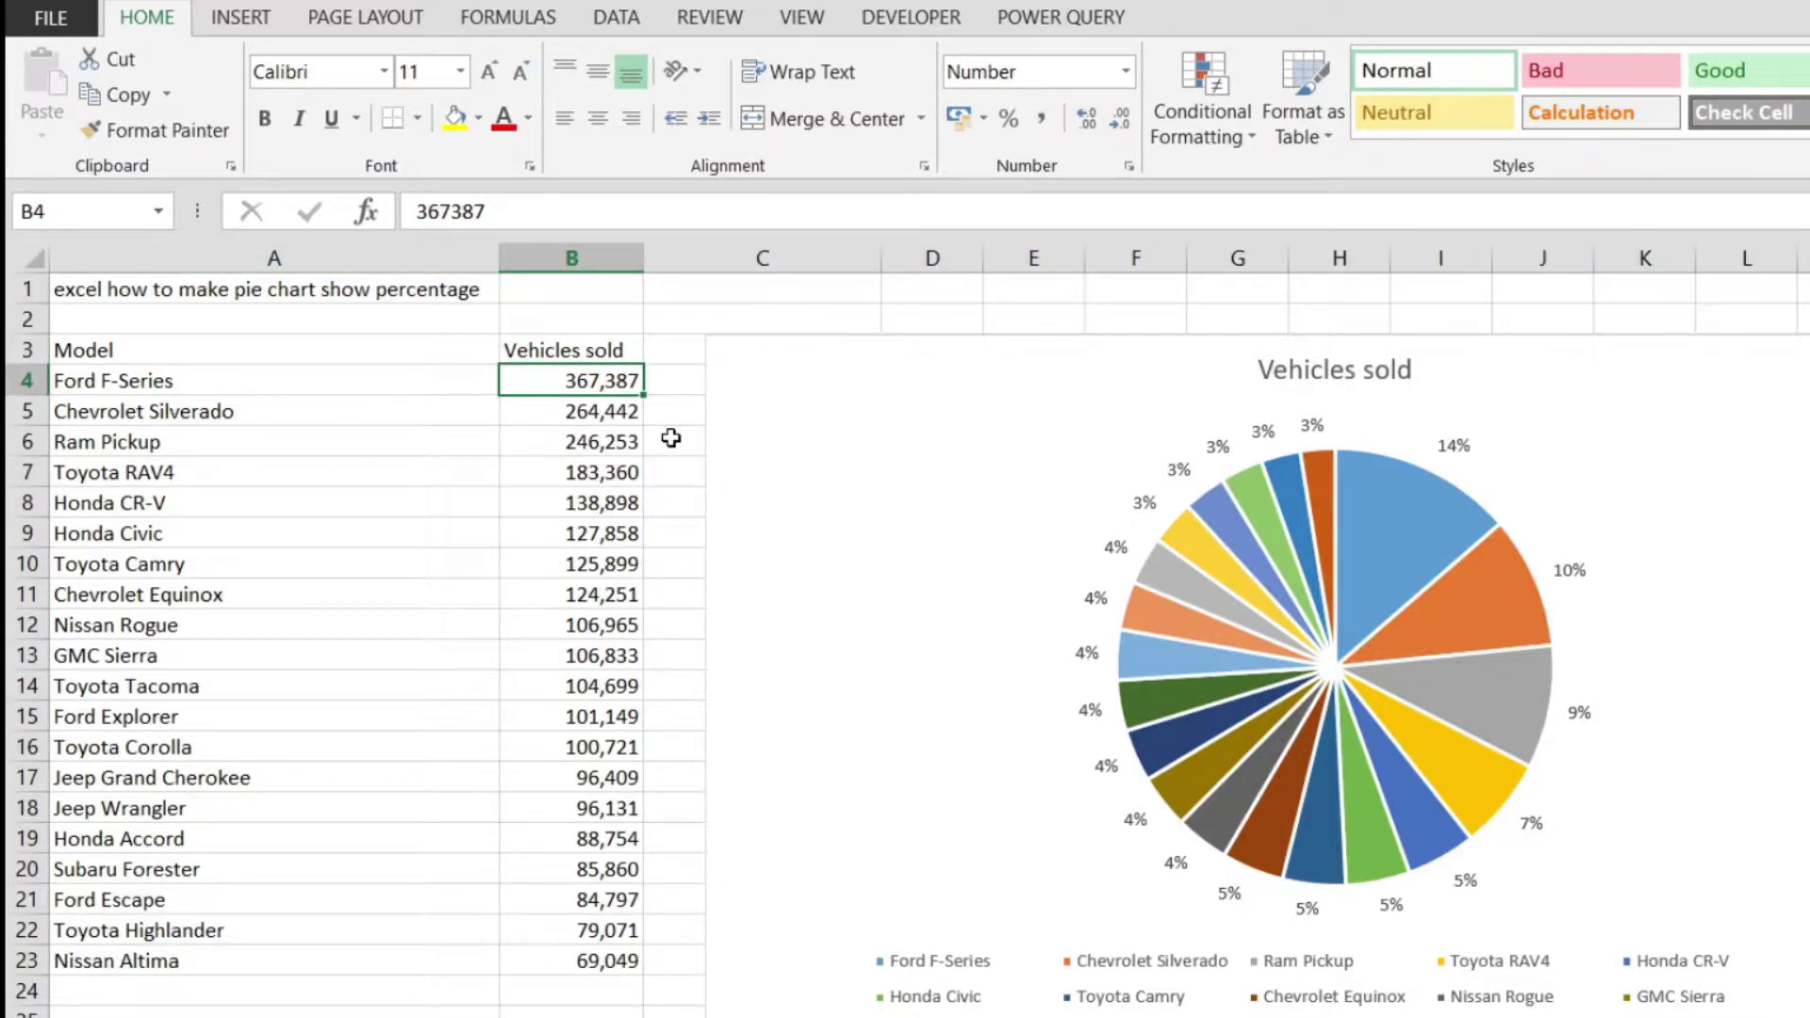
Step: Inspect the existing pie chart's slices and percentage labels, then delete the chart
{"action": "left_click", "coordinate": [961, 477]}
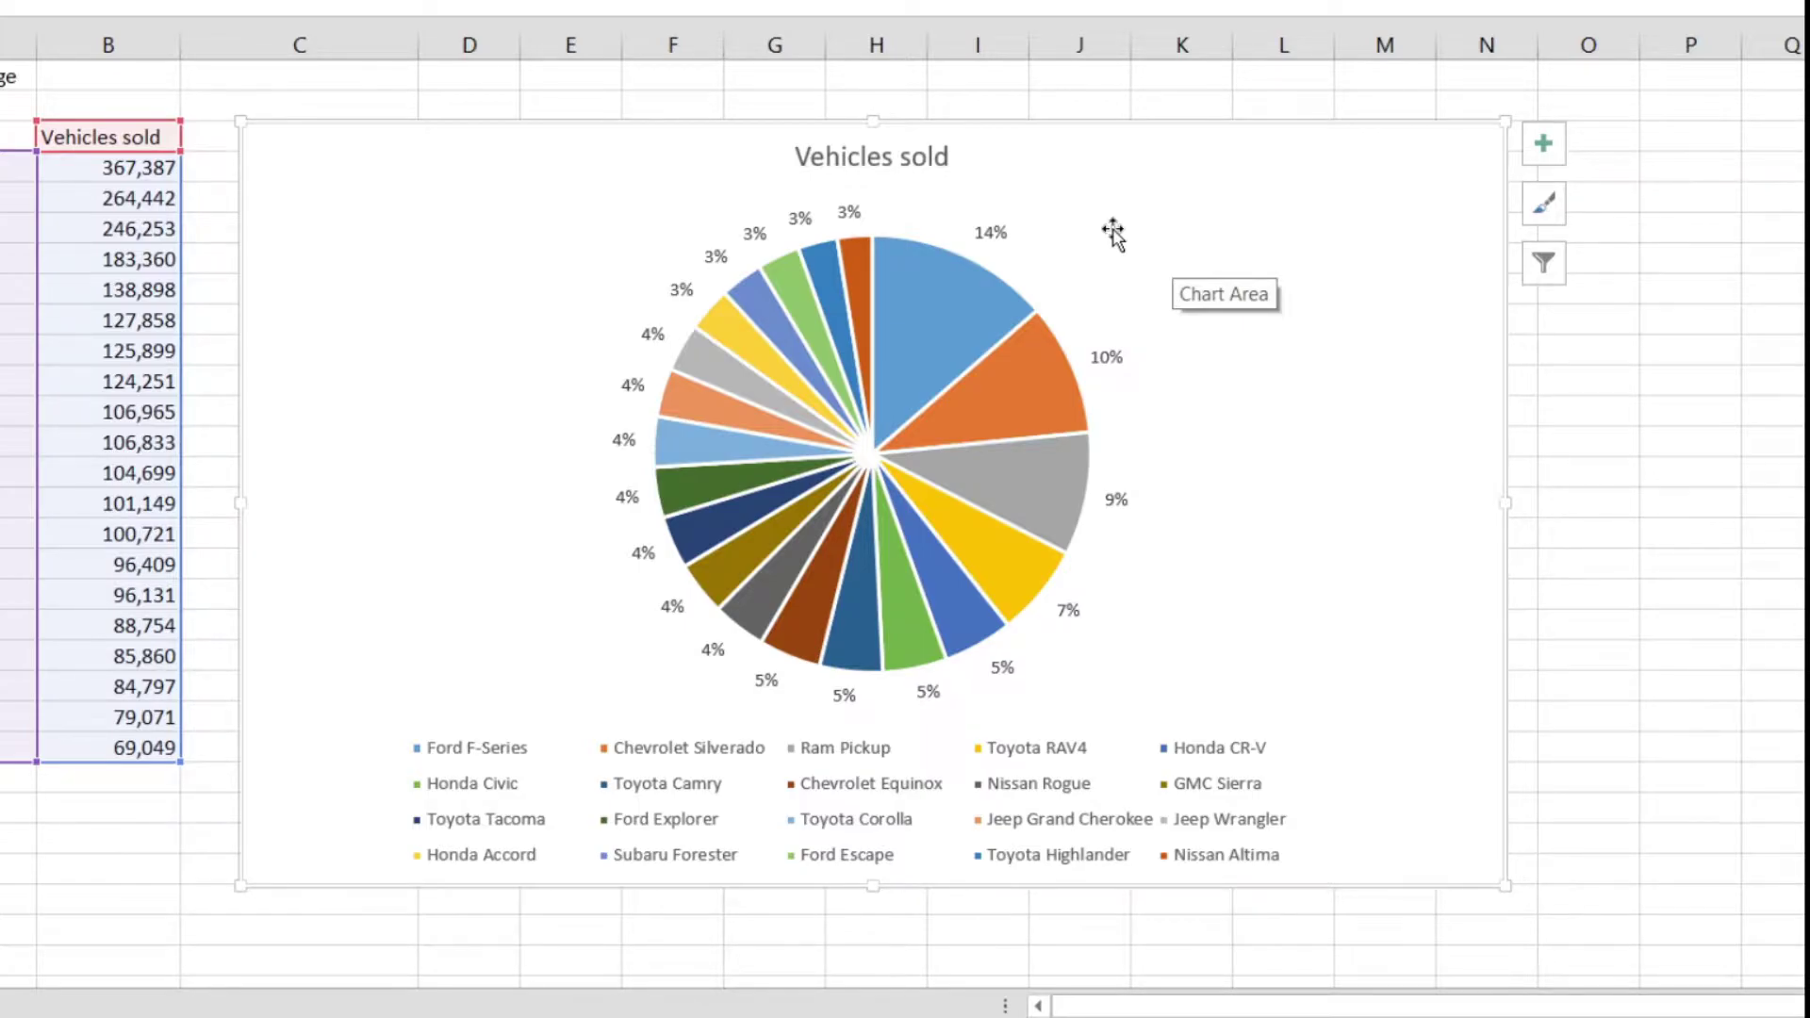
{"action": "left_click", "coordinate": [934, 304]}
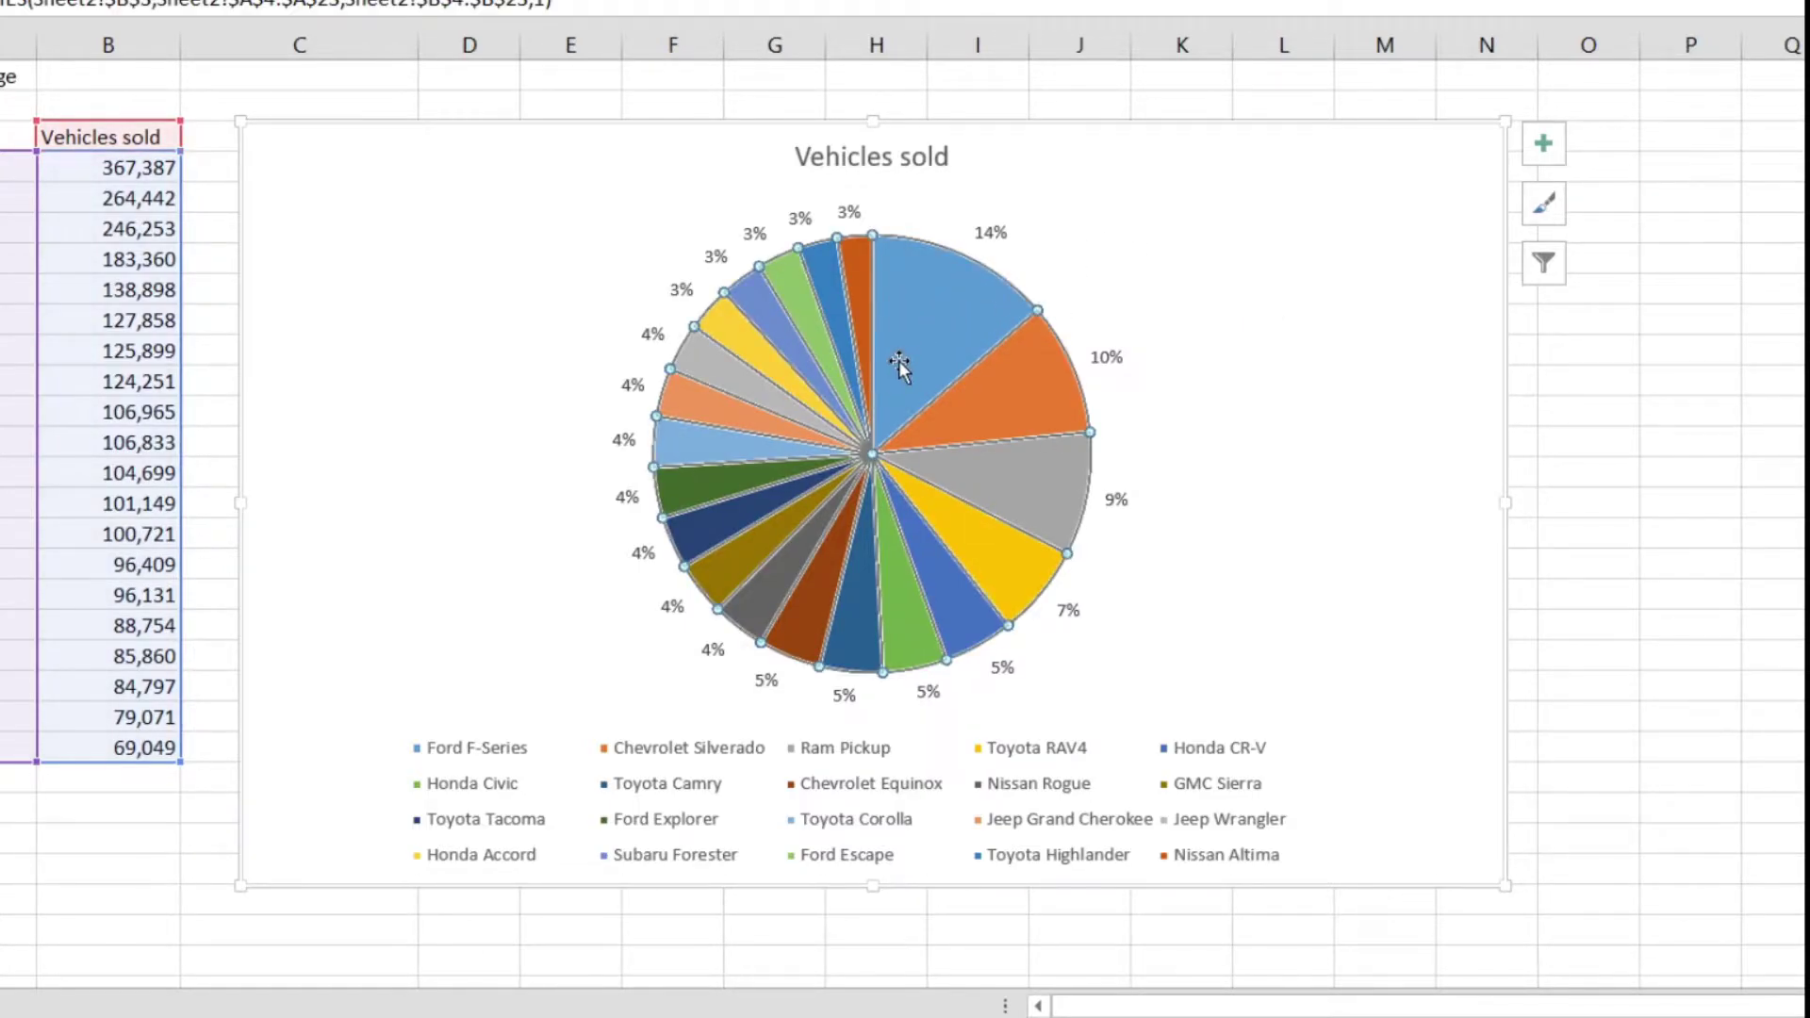
{"action": "left_click", "coordinate": [1073, 424]}
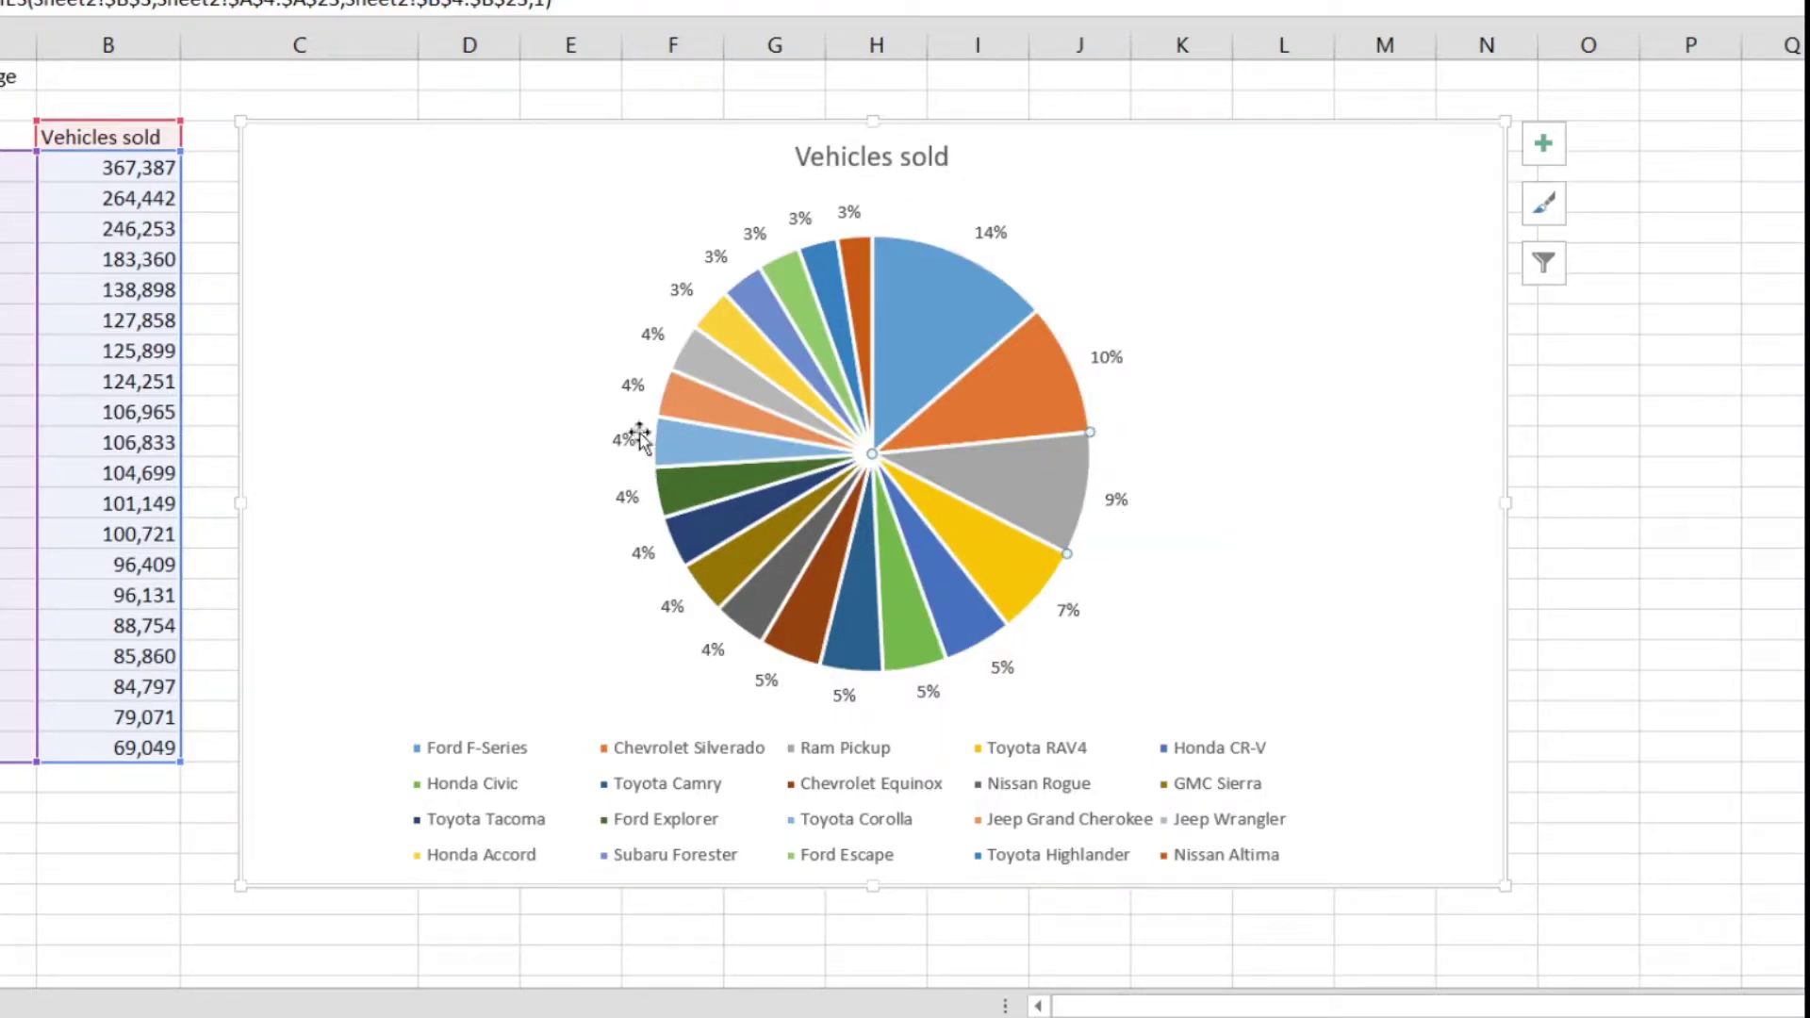
{"action": "left_click", "coordinate": [1331, 248]}
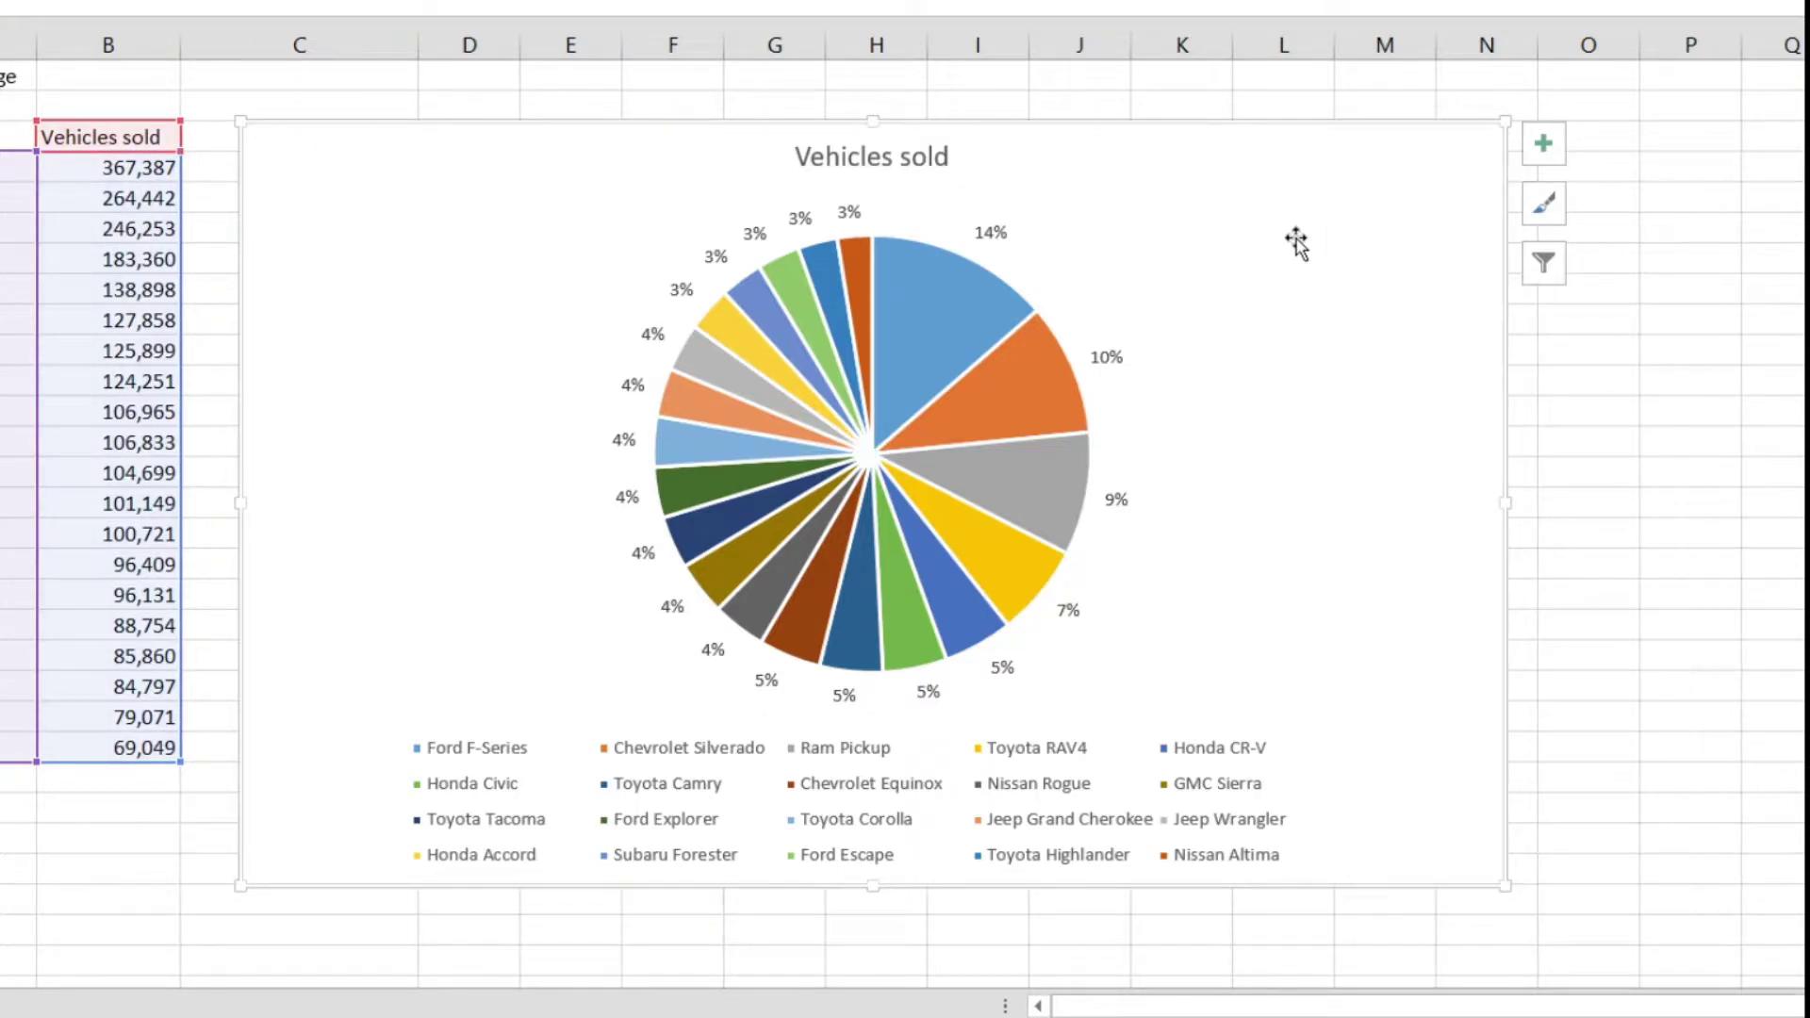
{"action": "left_click", "coordinate": [990, 233]}
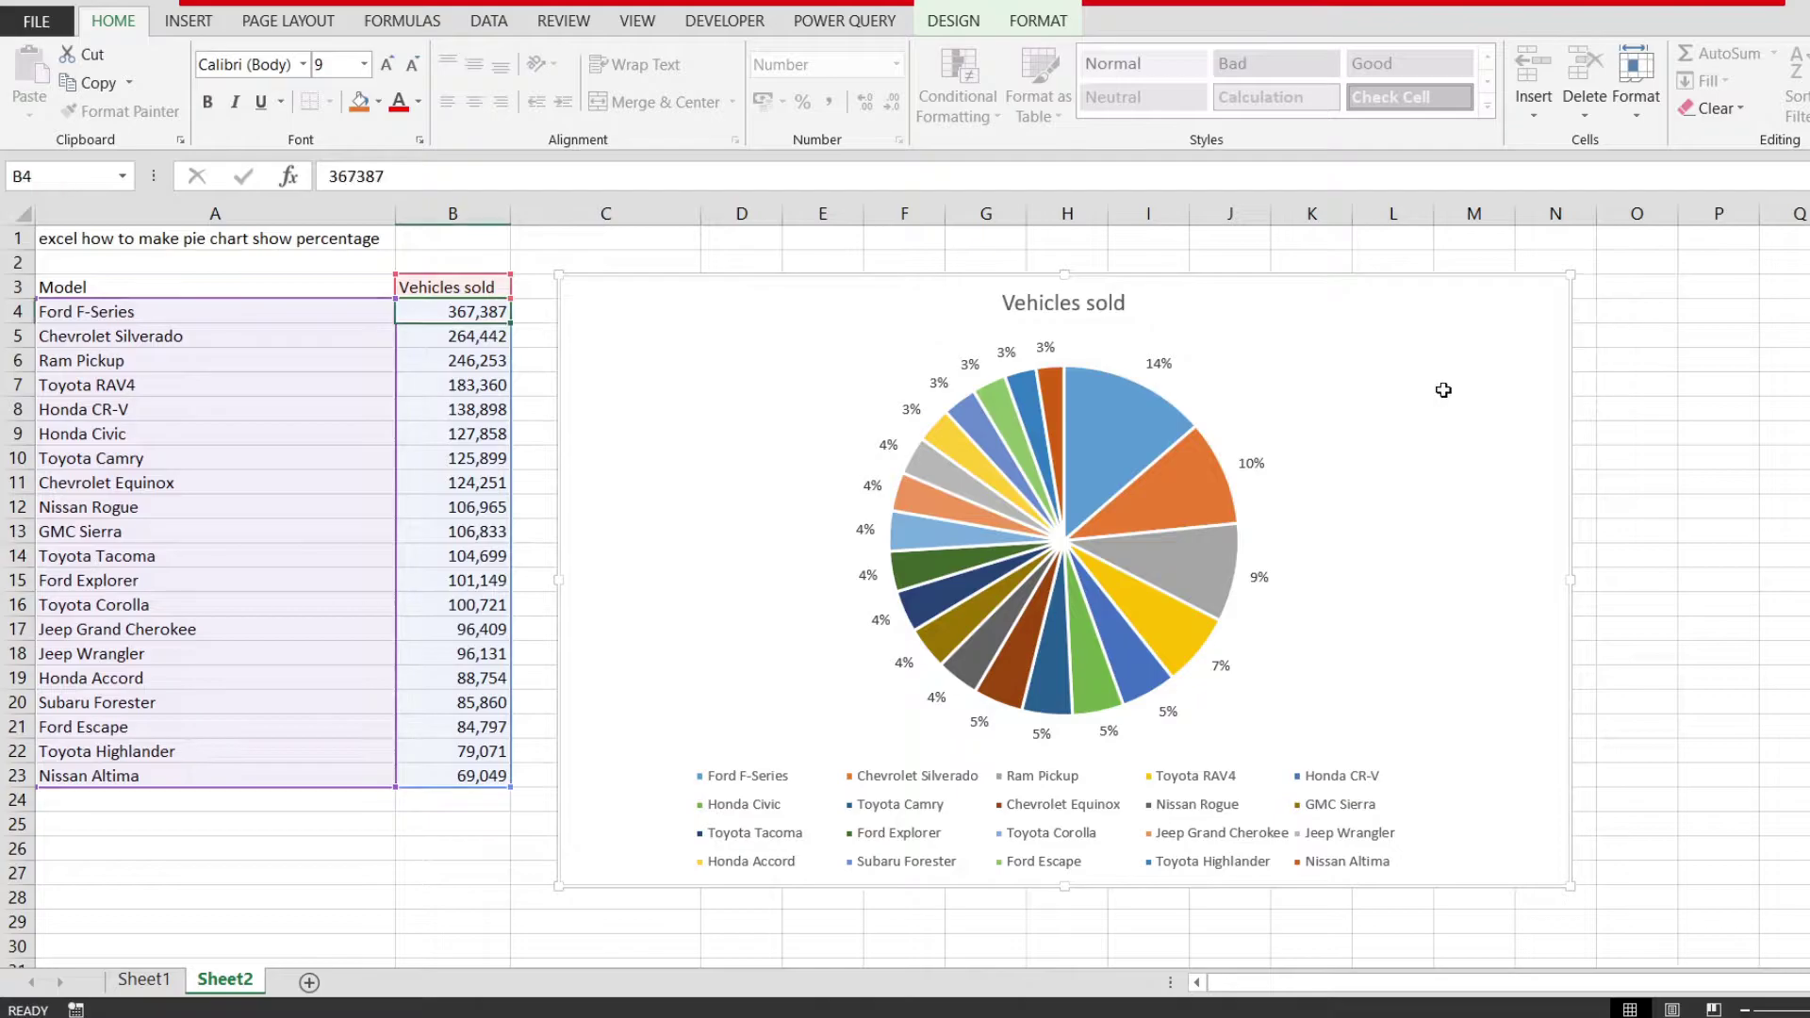
{"action": "key", "text": "Delete"}
Step: Select the whole vehicle sales table with Ctrl+A from a cell inside it
{"action": "left_click", "coordinate": [1443, 388]}
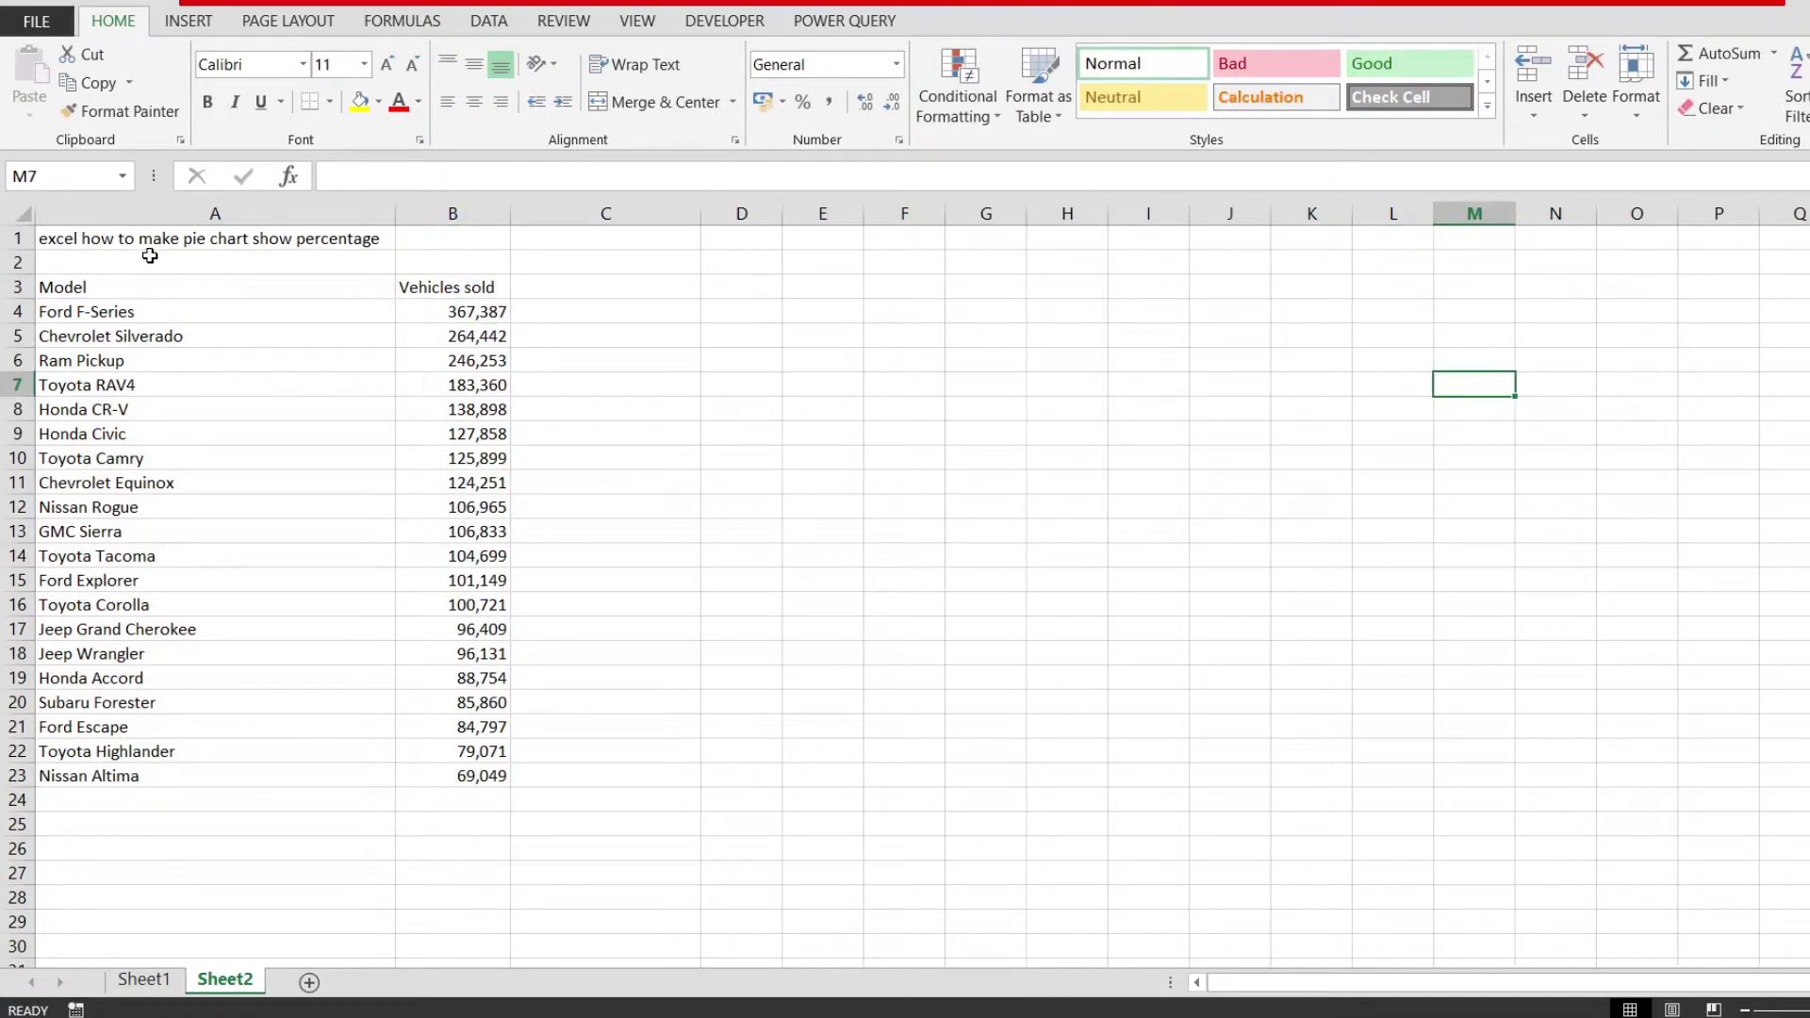
{"action": "left_click", "coordinate": [94, 282]}
{"action": "left_click", "coordinate": [425, 413]}
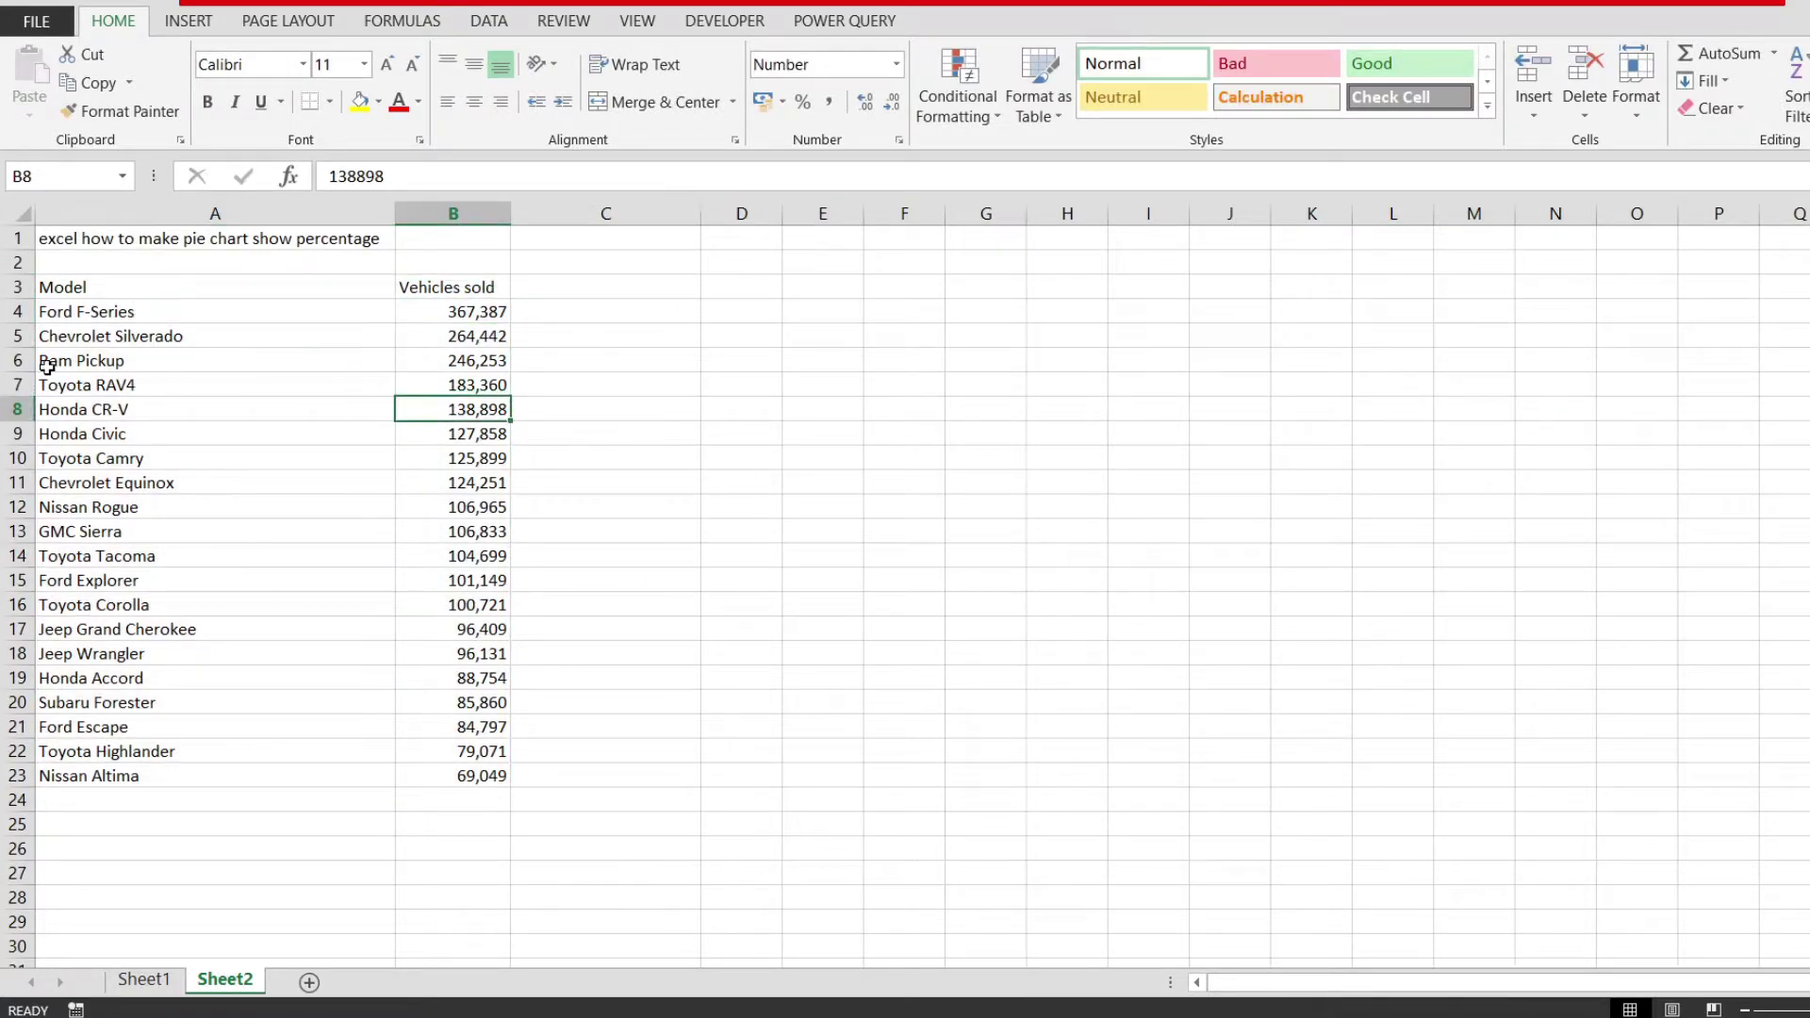
{"action": "left_click", "coordinate": [240, 482]}
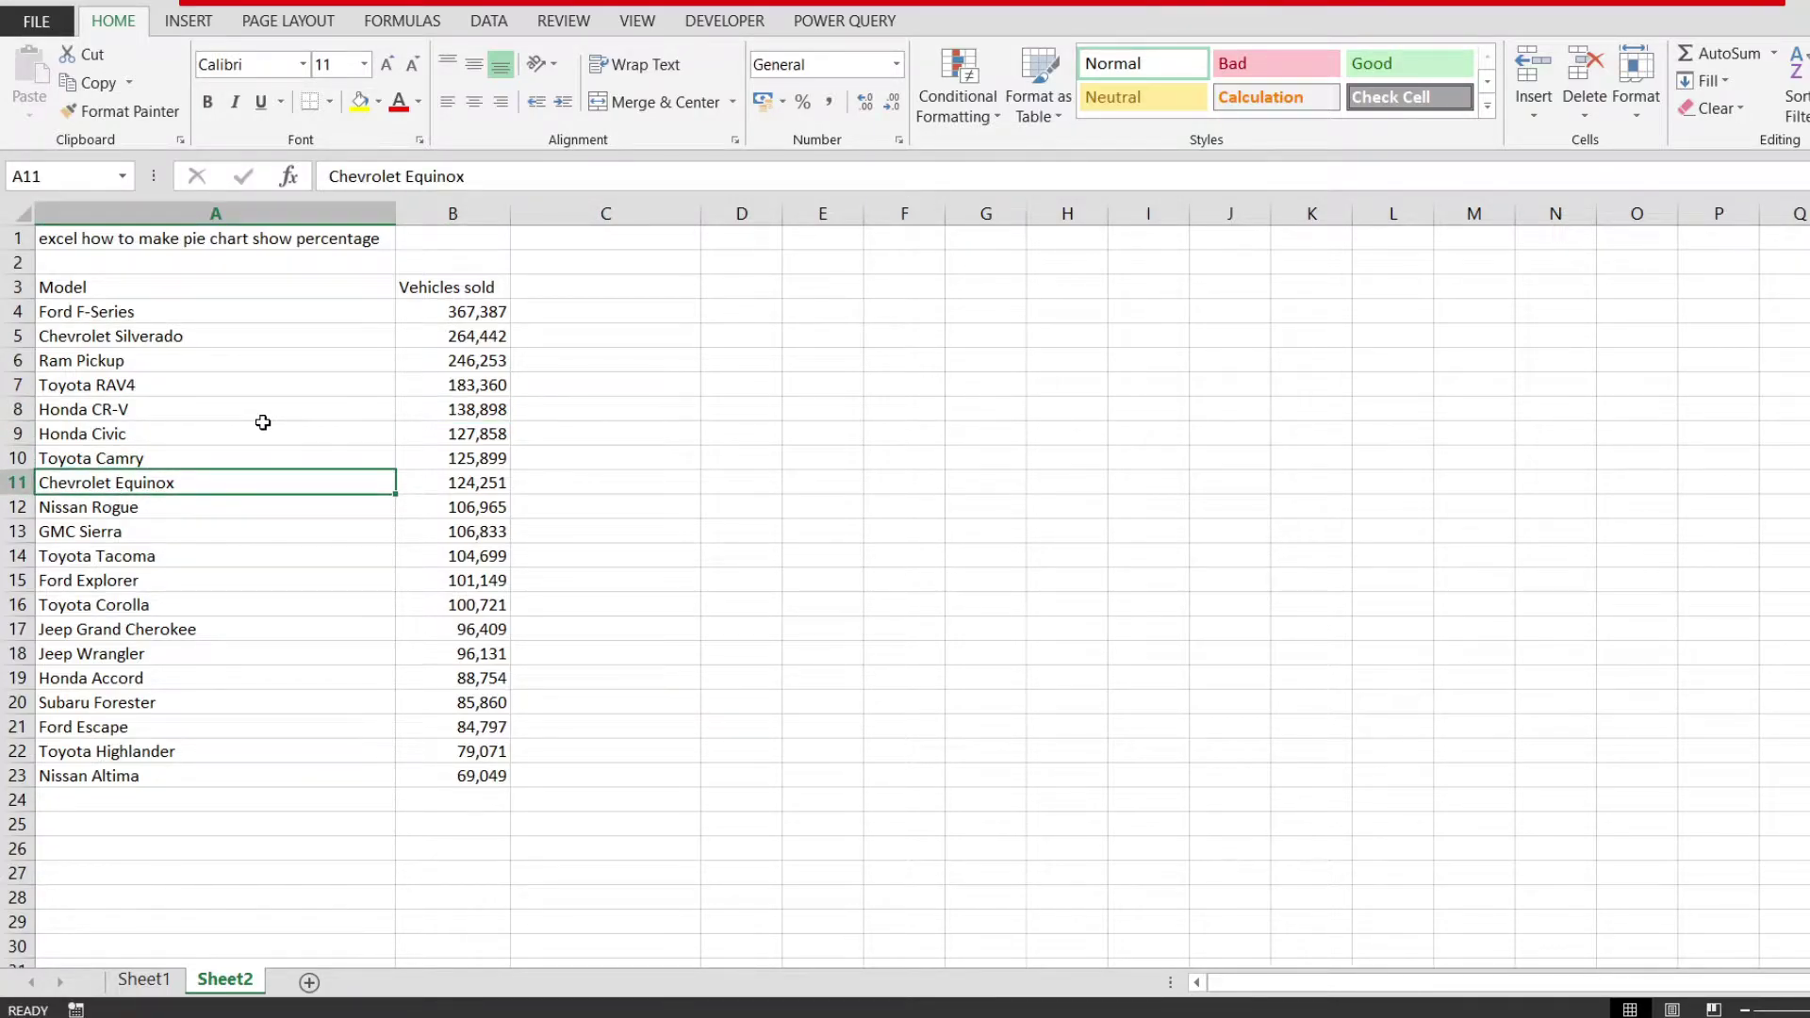
{"action": "key", "text": "ctrl+a"}
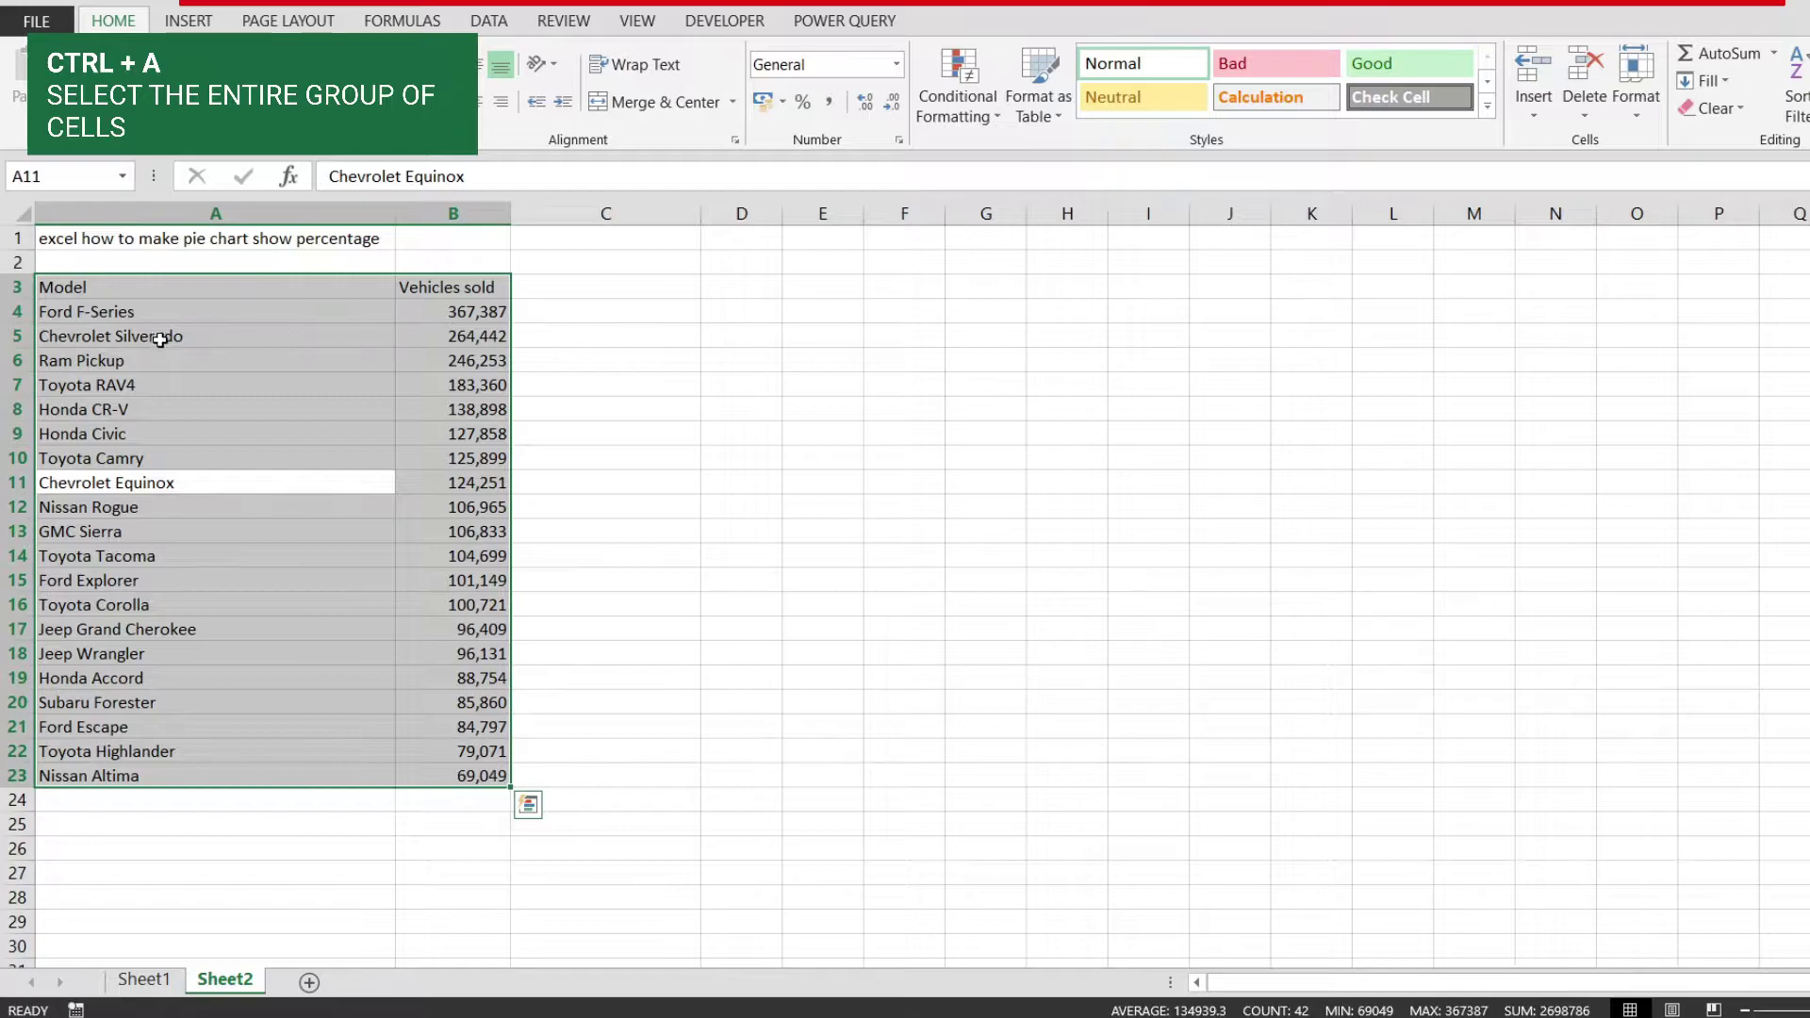
Step: Insert a basic 2-D pie chart of vehicles sold per model
{"action": "left_click", "coordinate": [213, 21]}
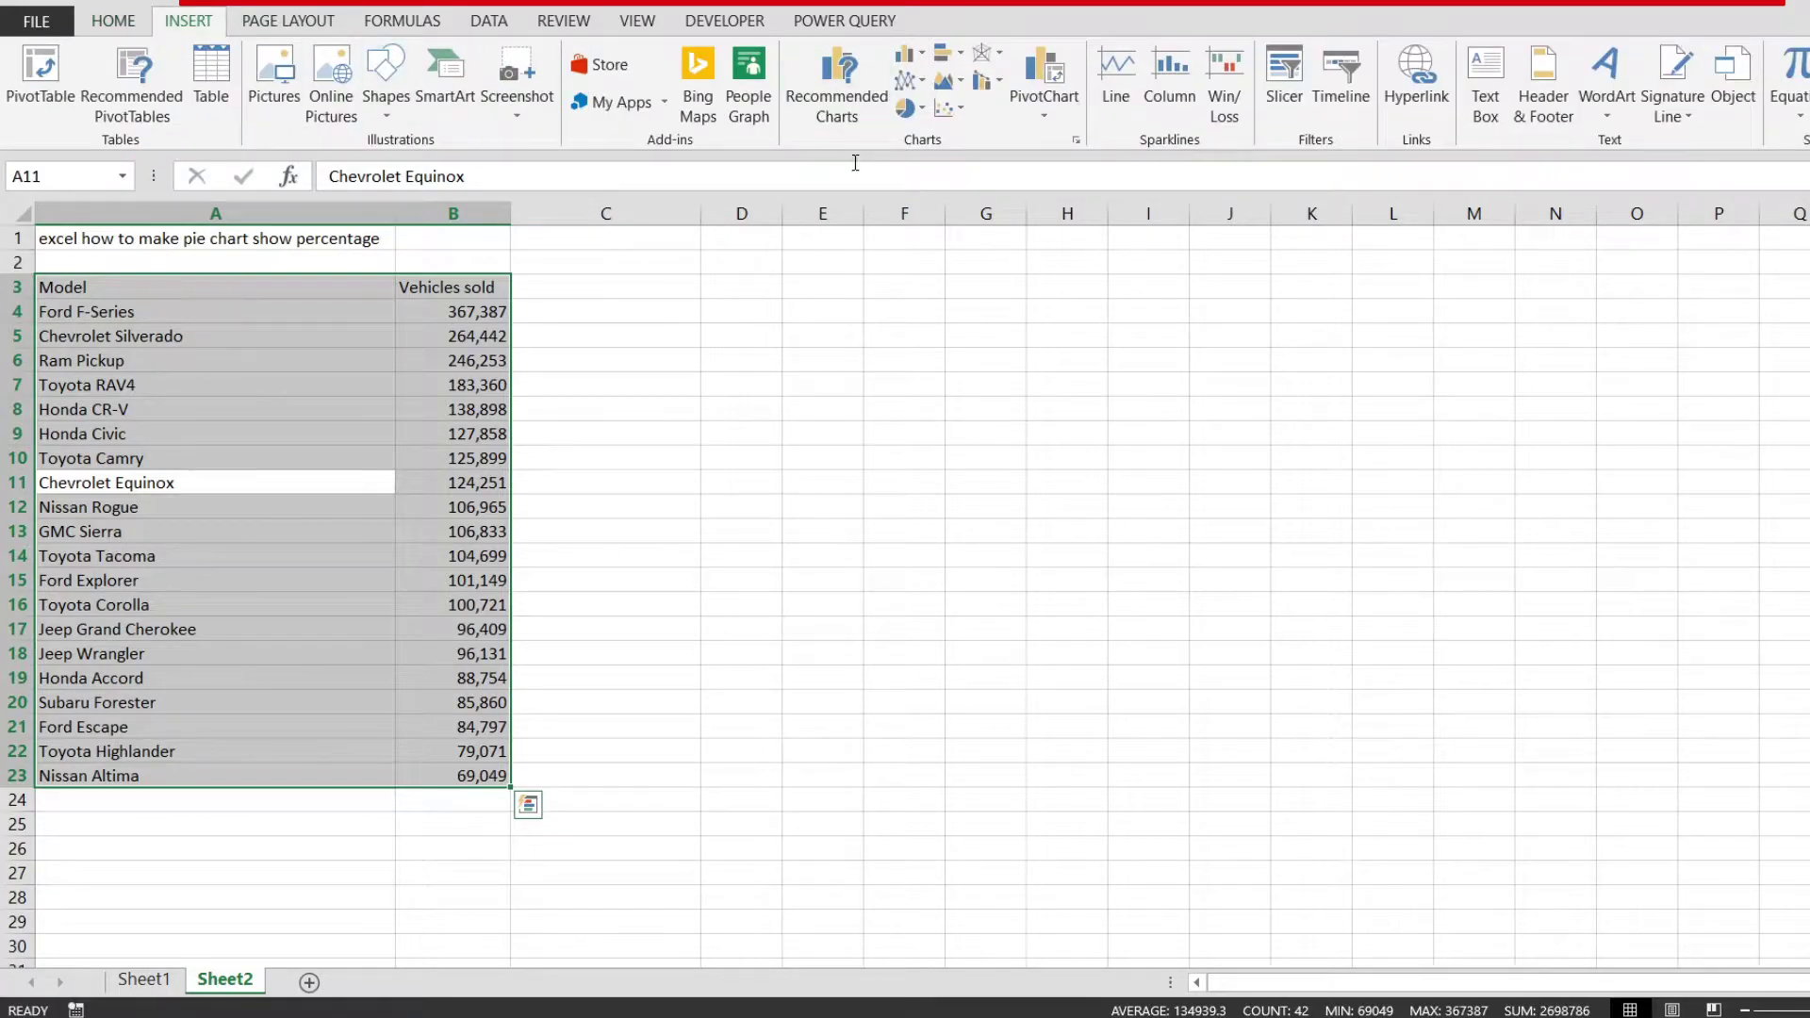
{"action": "left_click", "coordinate": [909, 122]}
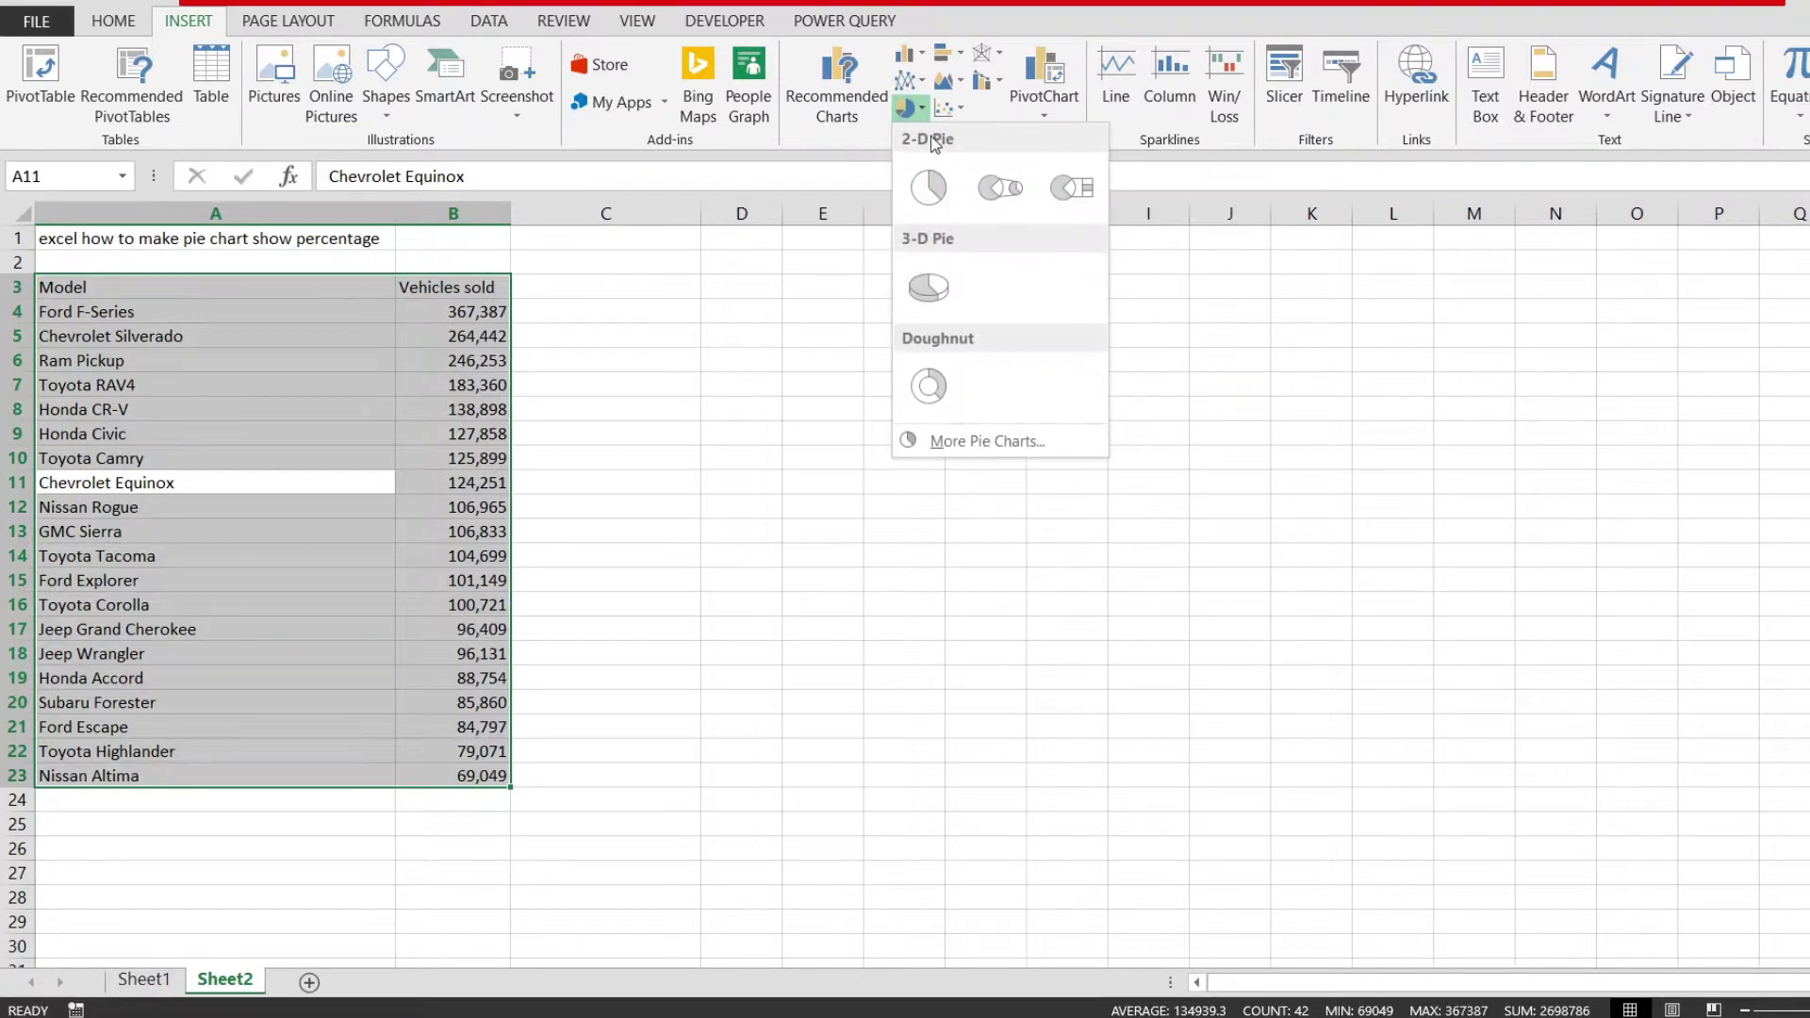
{"action": "left_click", "coordinate": [932, 196]}
Step: Move the new chart beside the table and enlarge it out to column N
{"action": "mouse_move", "coordinate": [1164, 496]}
{"action": "left_mouse_down"}
{"action": "mouse_move", "coordinate": [1115, 380]}
{"action": "mouse_move", "coordinate": [1060, 332]}
{"action": "left_mouse_up"}
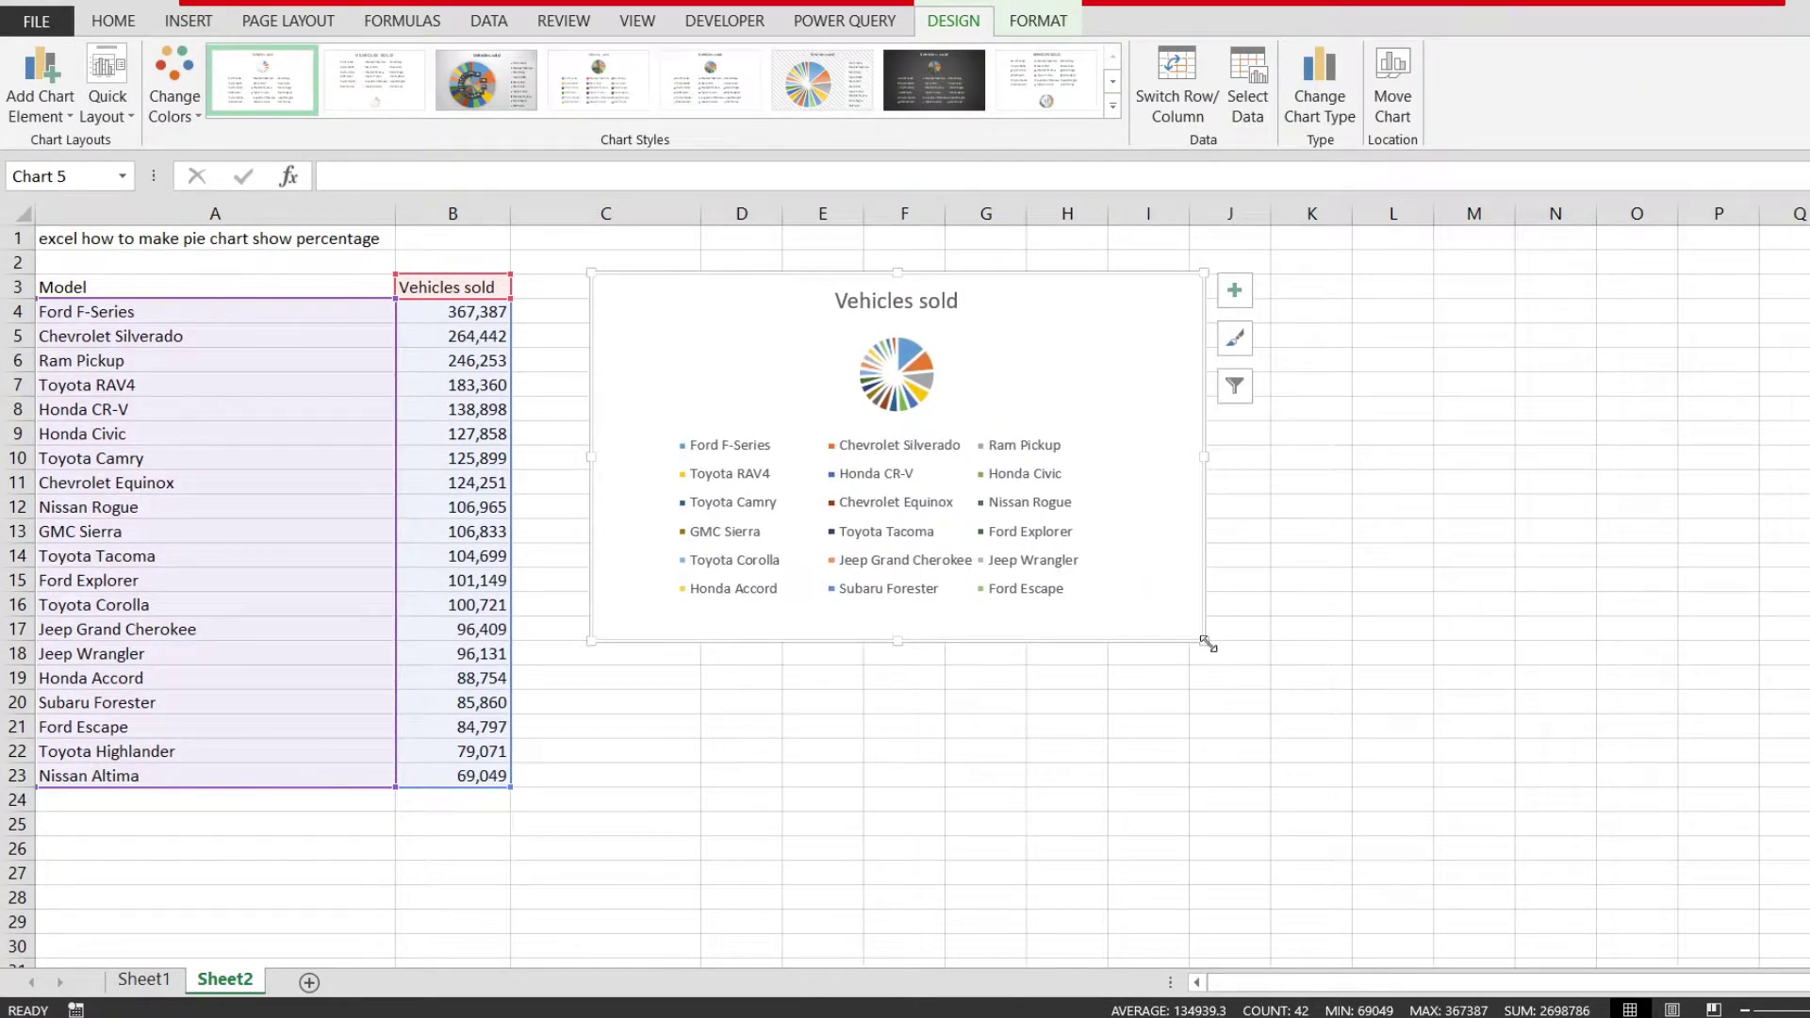
{"action": "left_click_drag", "start_coordinate": [1205, 643], "coordinate": [1531, 891]}
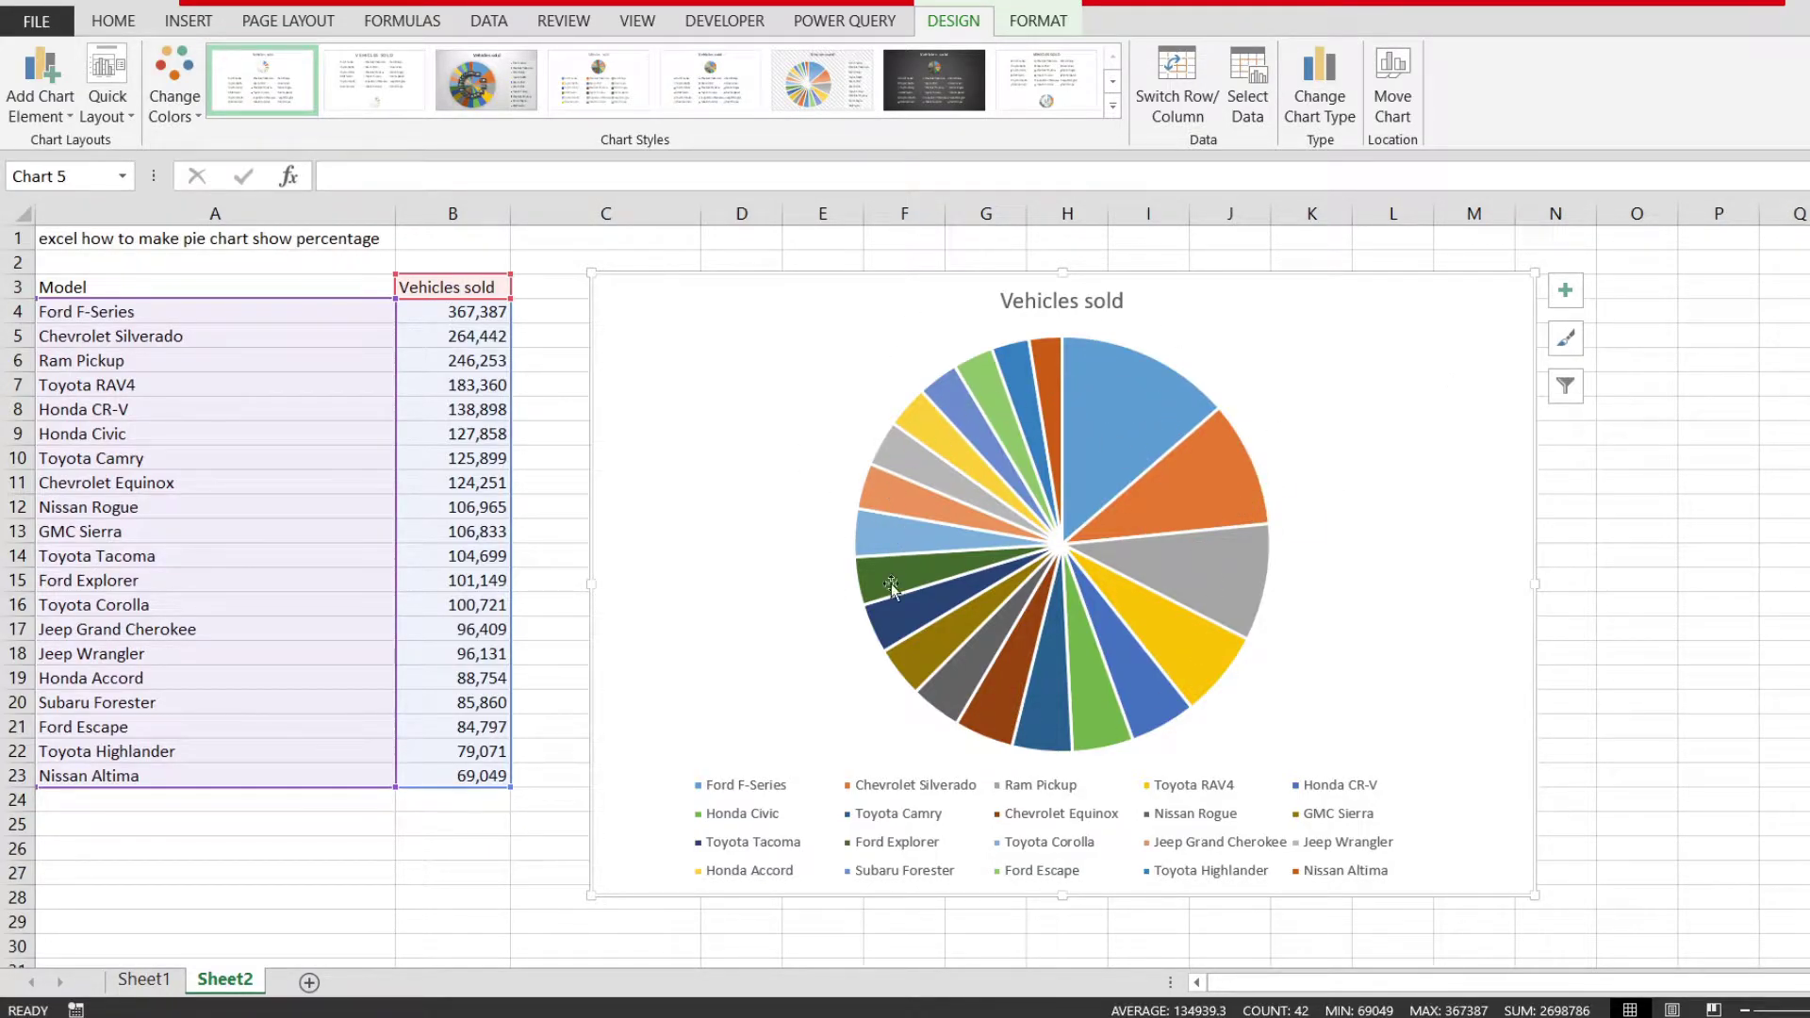
{"action": "left_click", "coordinate": [1134, 441]}
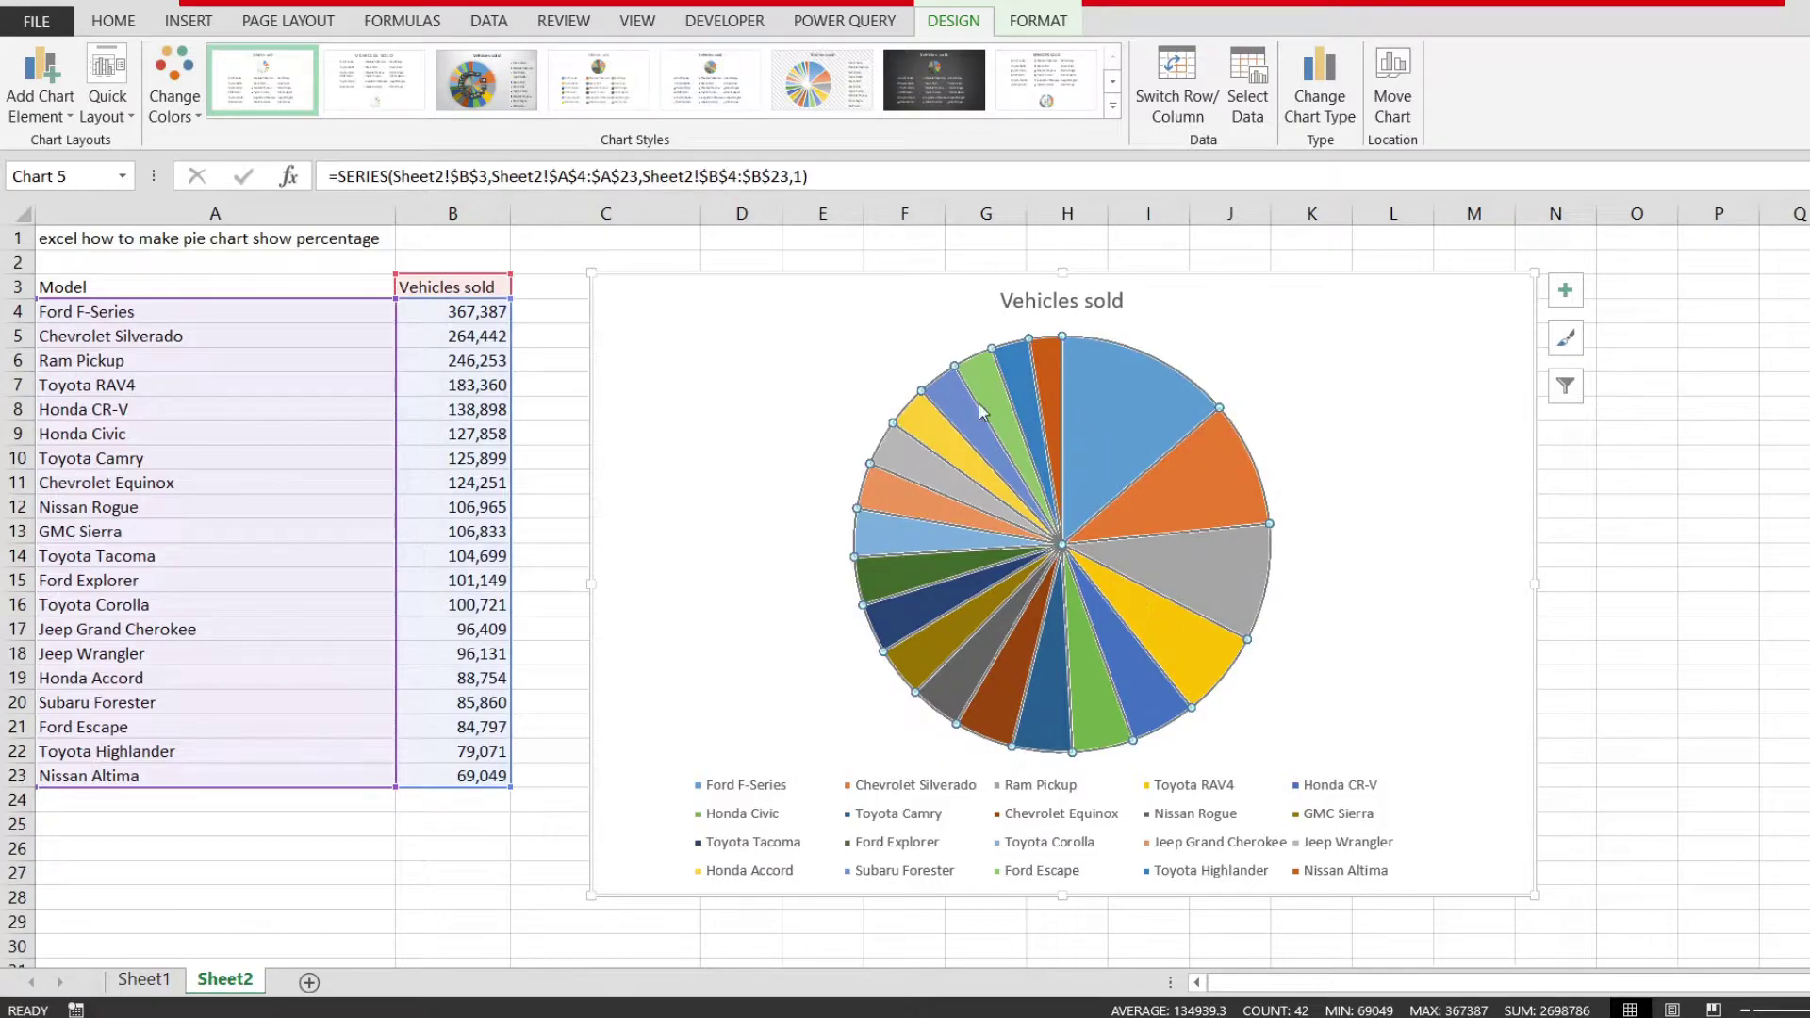
{"action": "right_click", "coordinate": [1126, 423]}
{"action": "mouse_move", "coordinate": [1300, 620]}
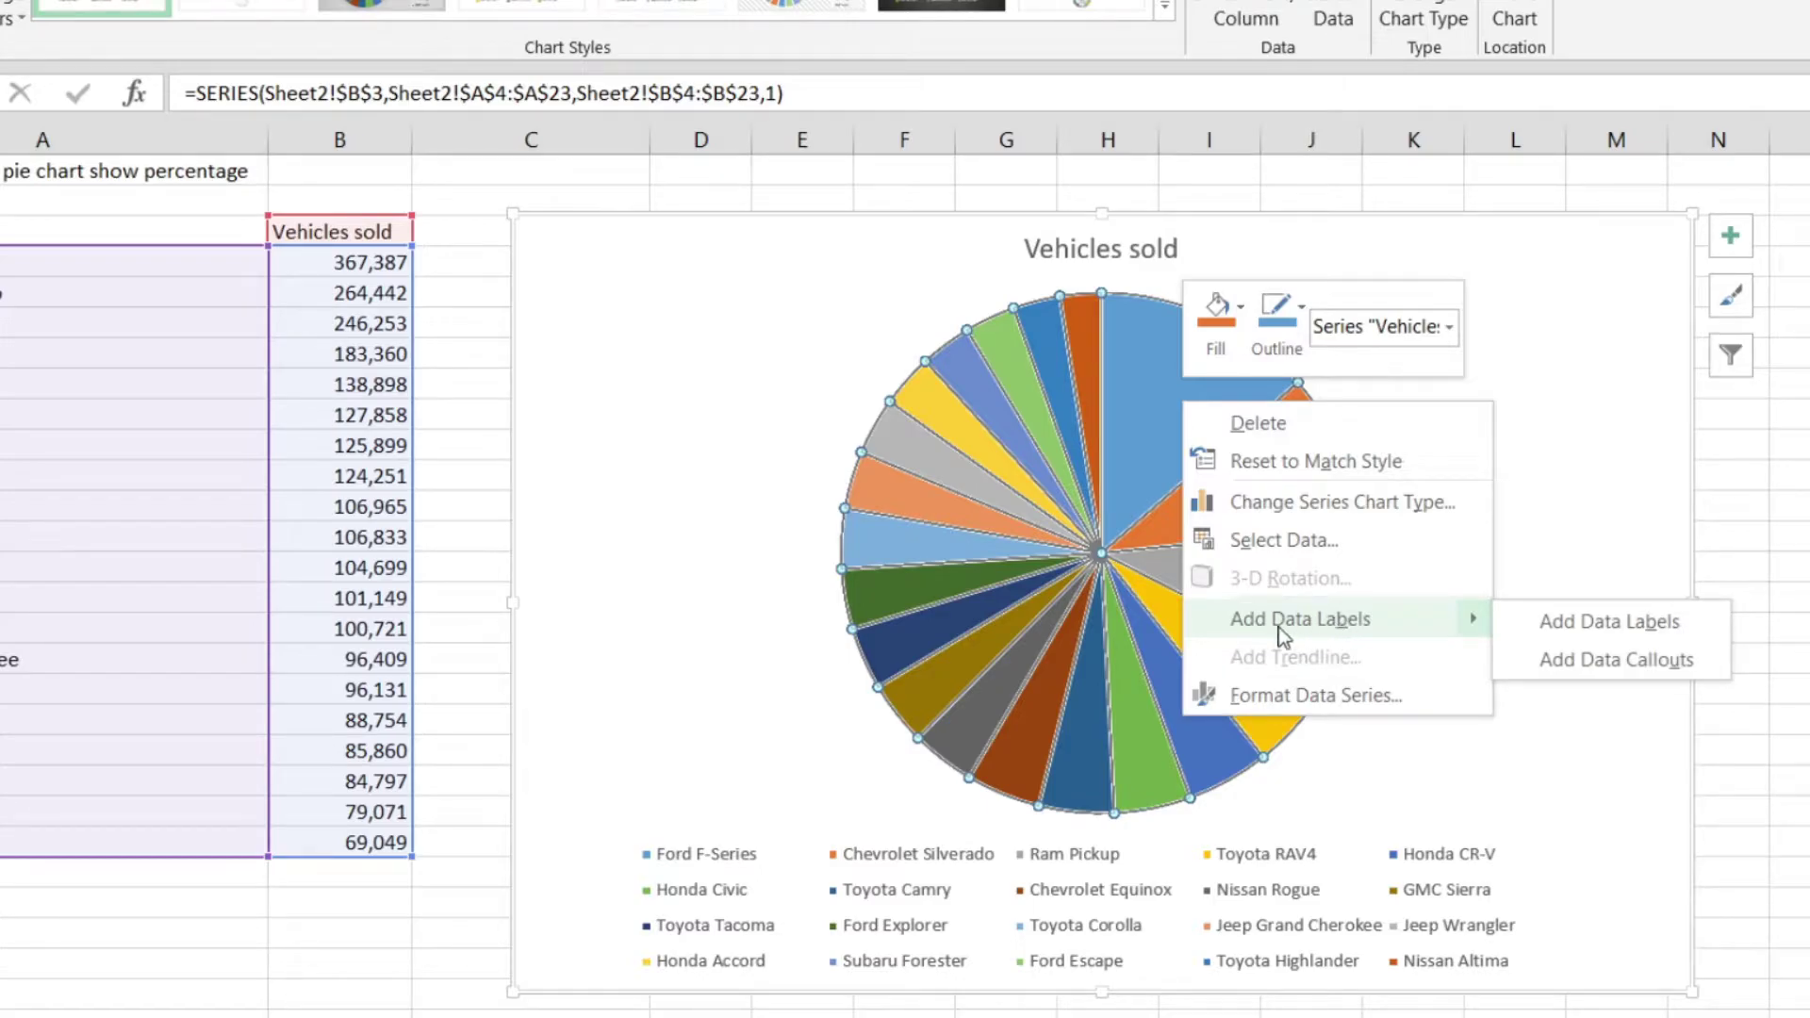
{"action": "left_click", "coordinate": [1572, 636]}
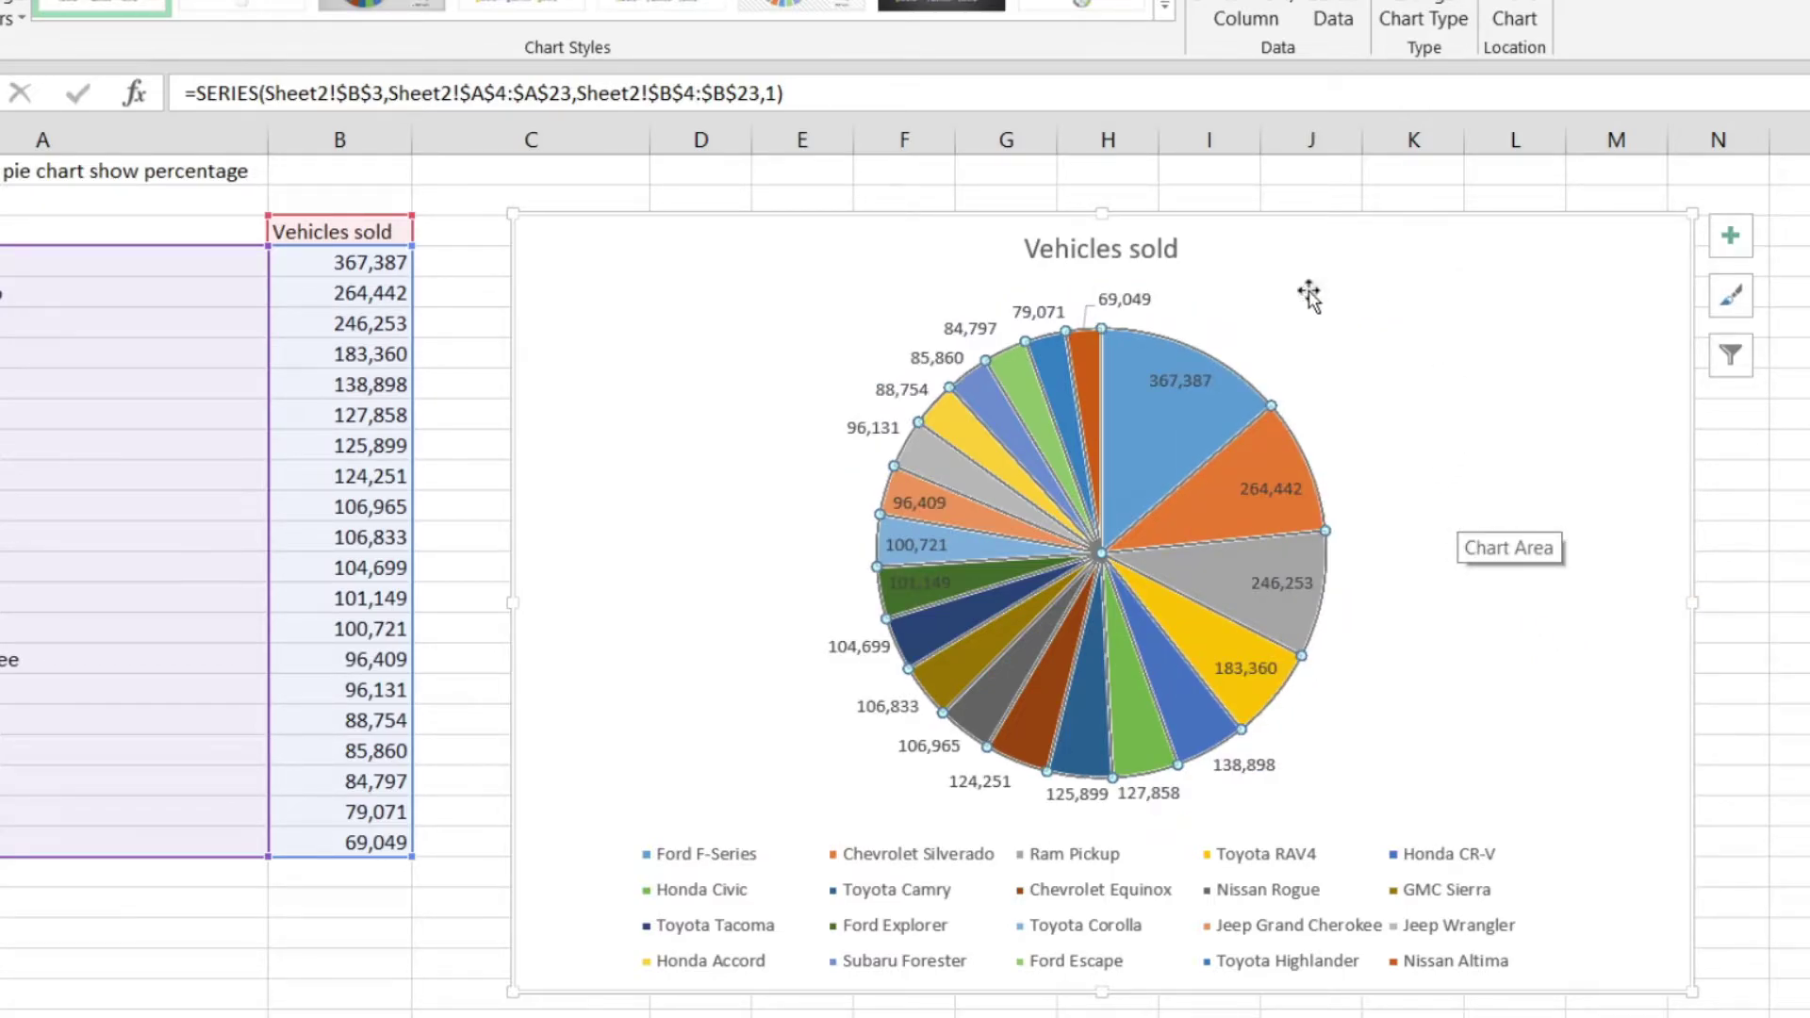
{"action": "left_click", "coordinate": [1414, 330]}
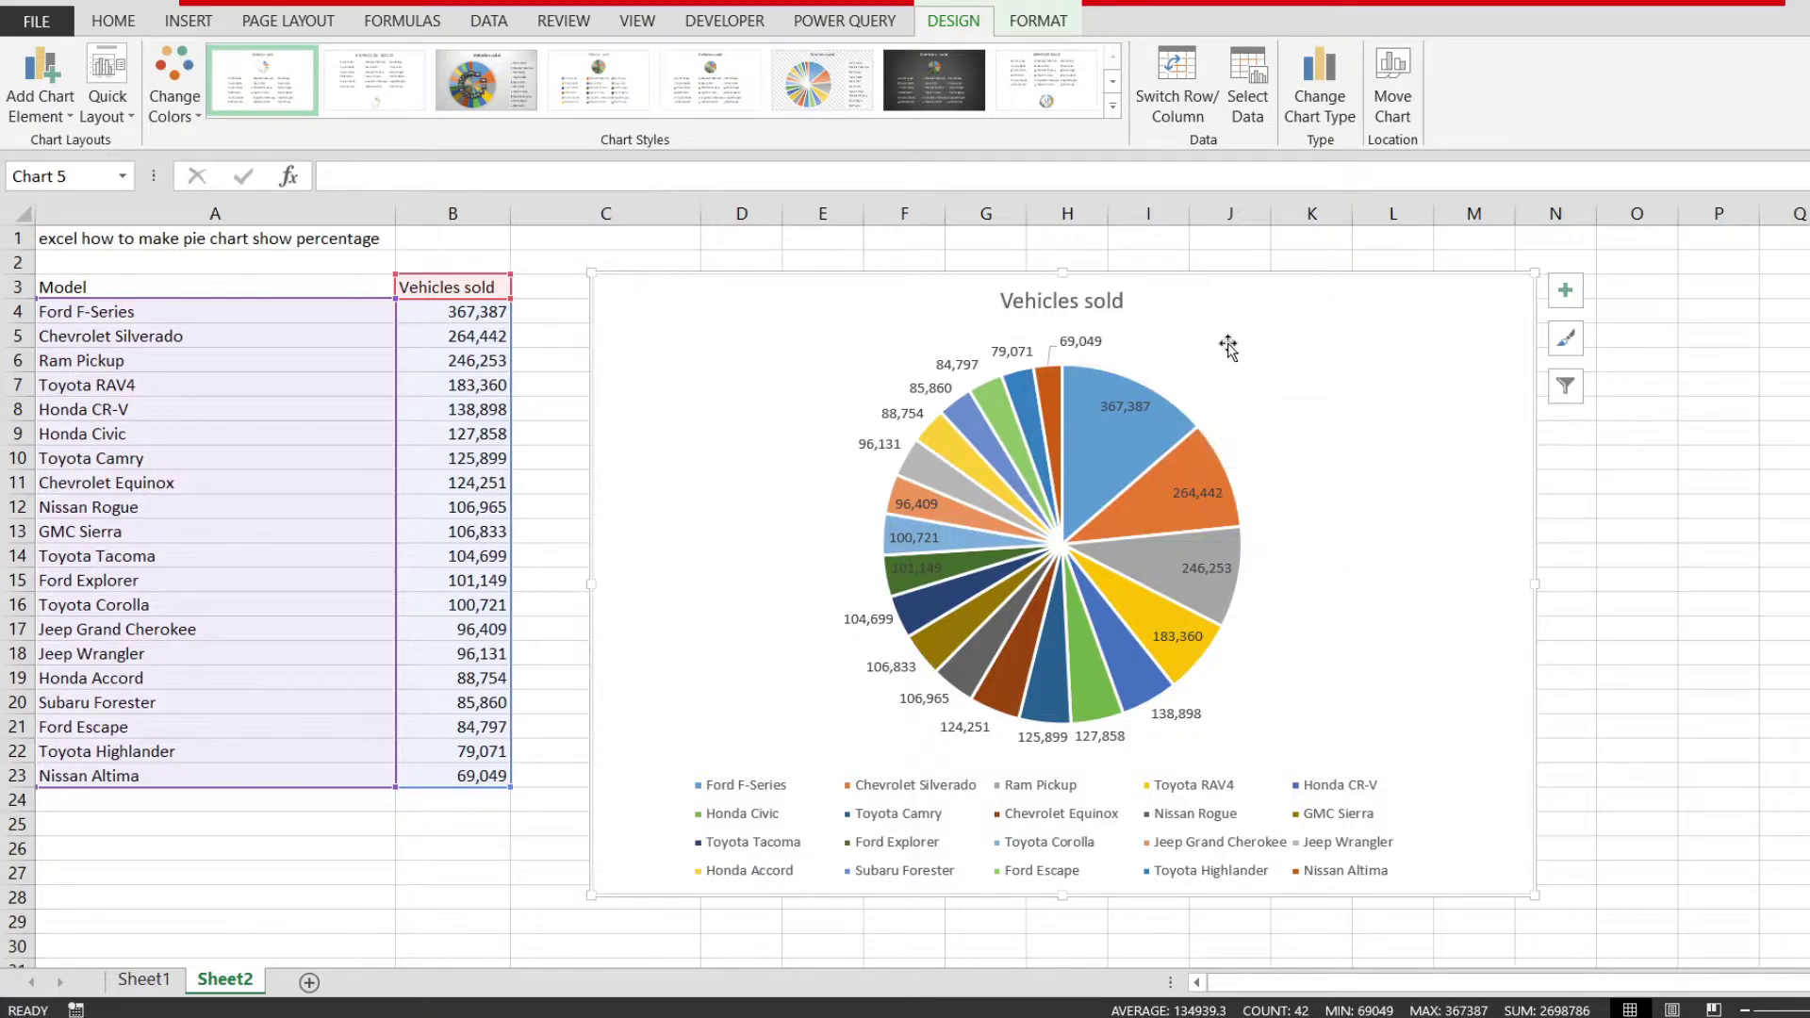
{"action": "left_click", "coordinate": [998, 349]}
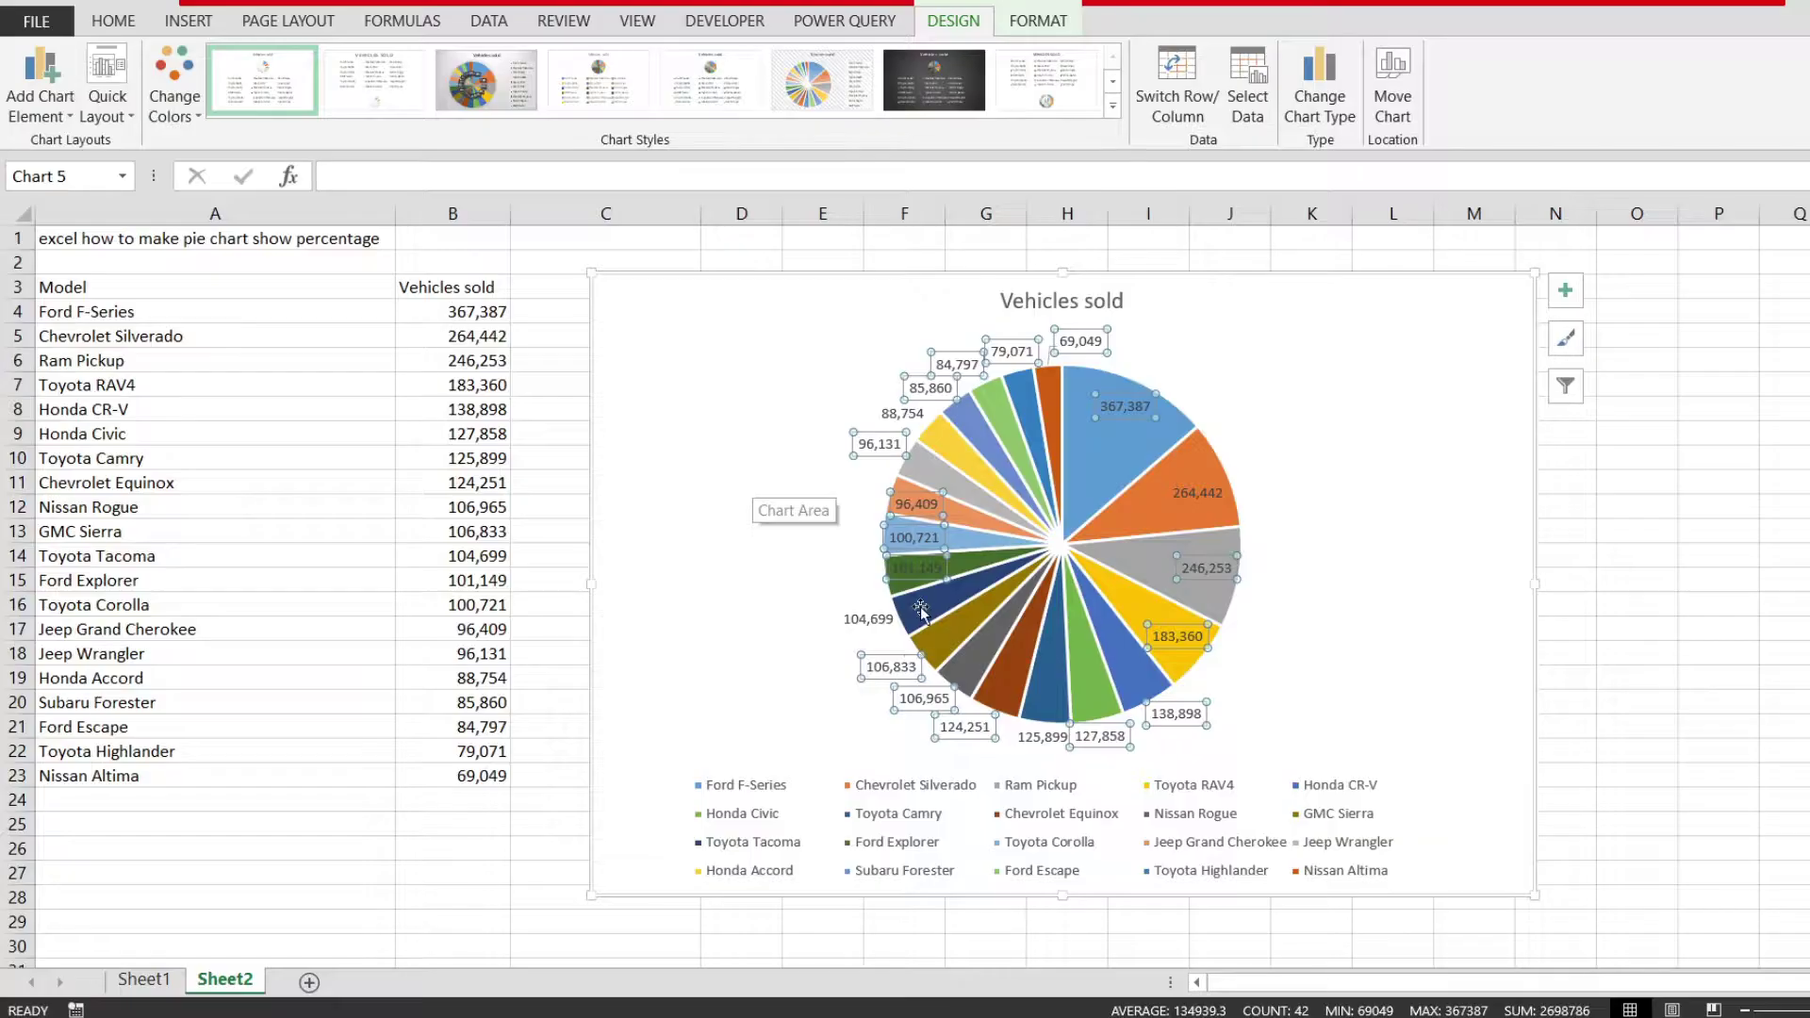
{"action": "left_click", "coordinate": [1007, 334]}
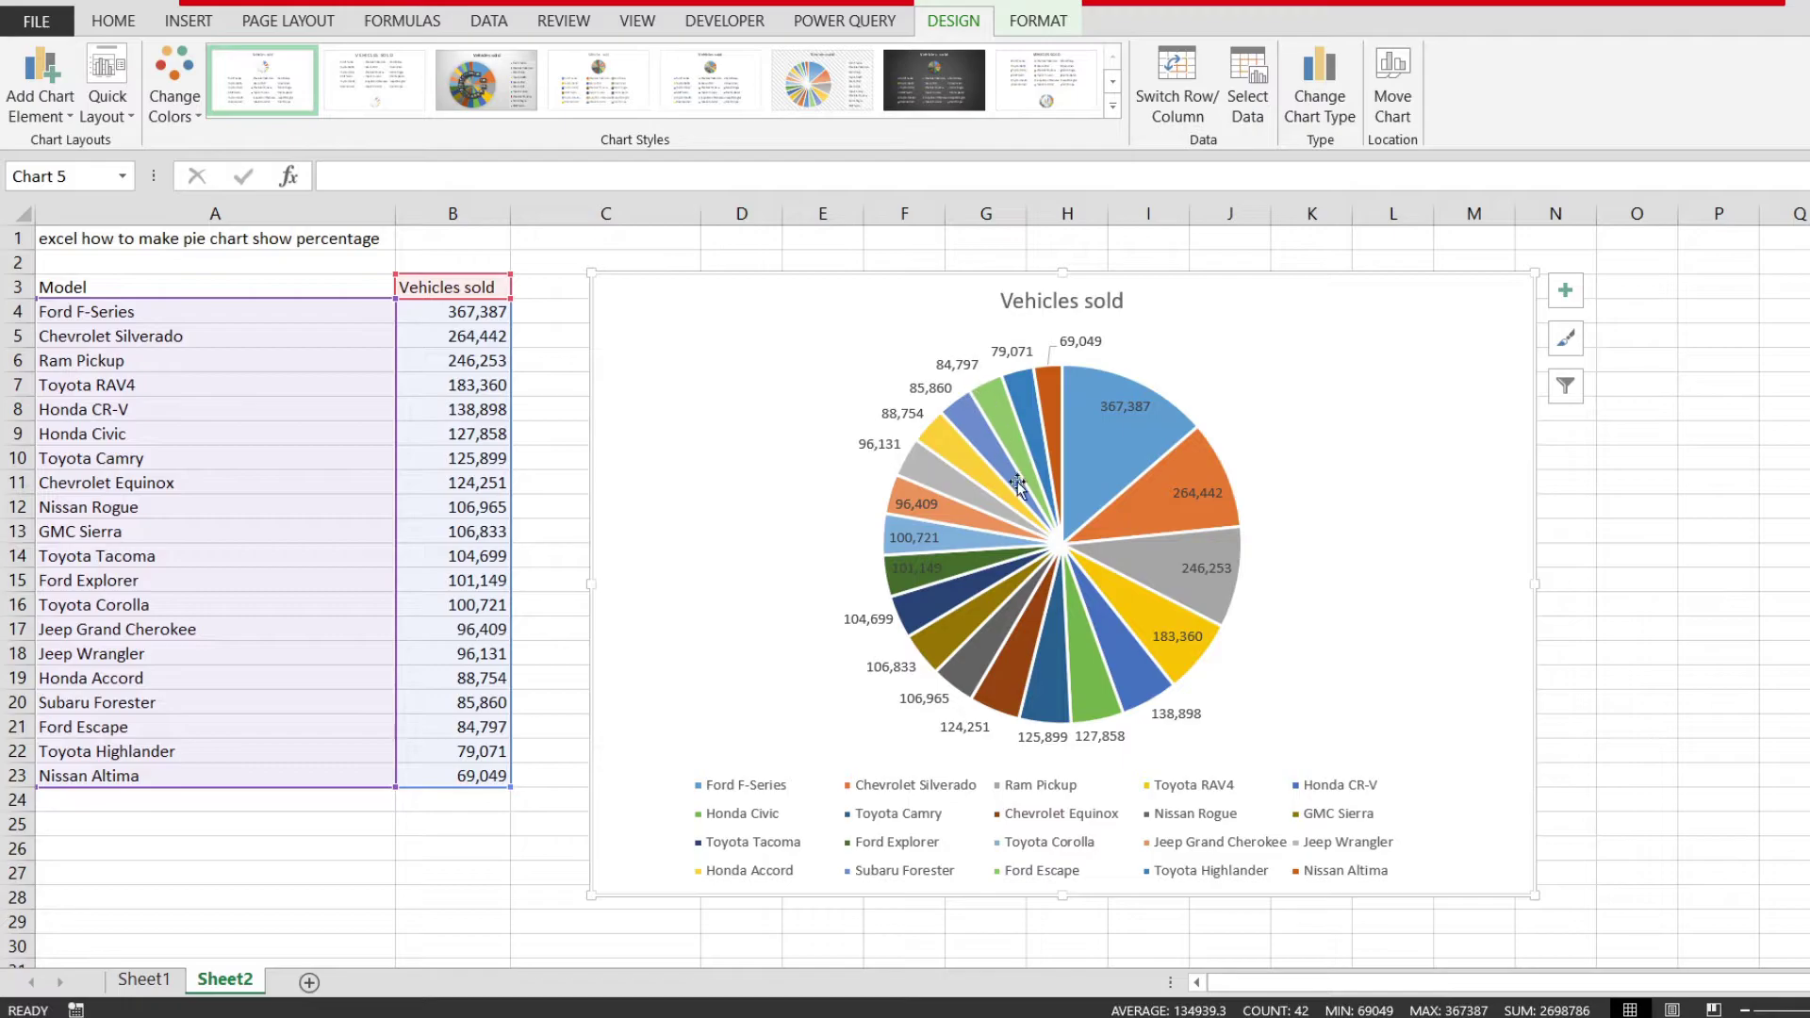
{"action": "left_click", "coordinate": [1189, 425]}
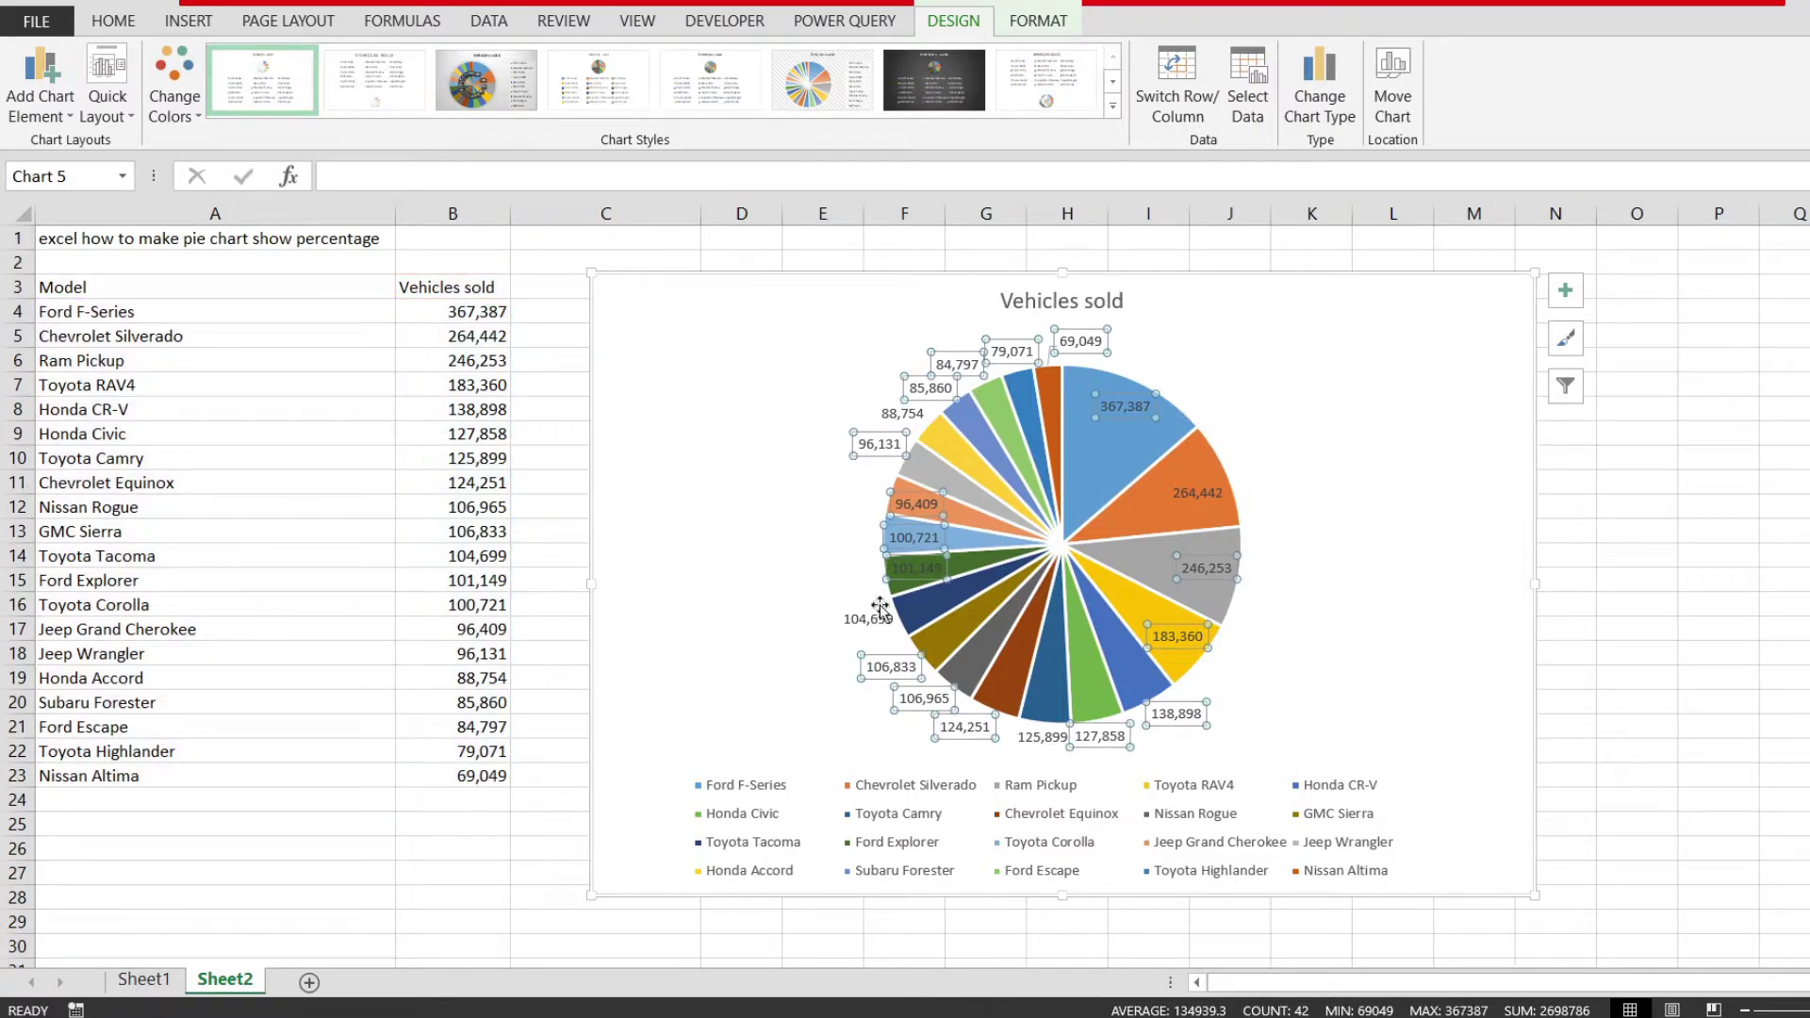
Step: Set the data labels to Outside End in Format Data Labels, adjusting the pane width to view the chart
{"action": "right_click", "coordinate": [1129, 412]}
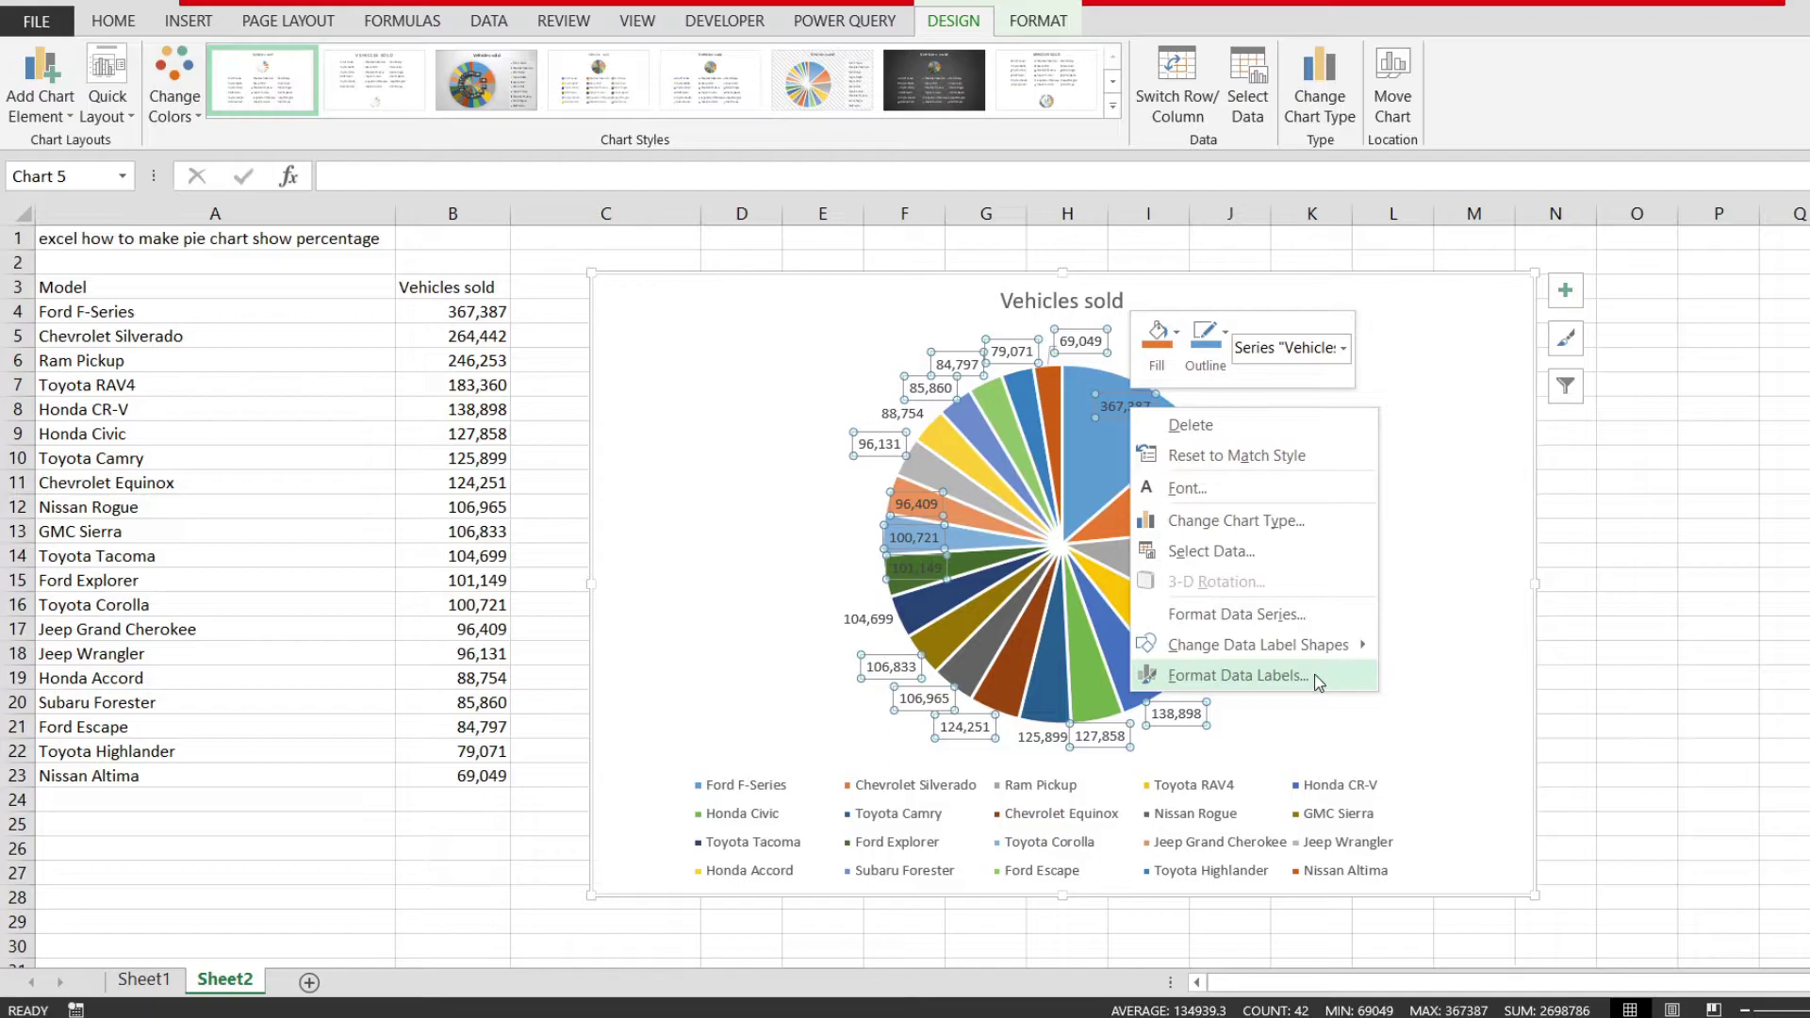
{"action": "left_click", "coordinate": [1212, 678]}
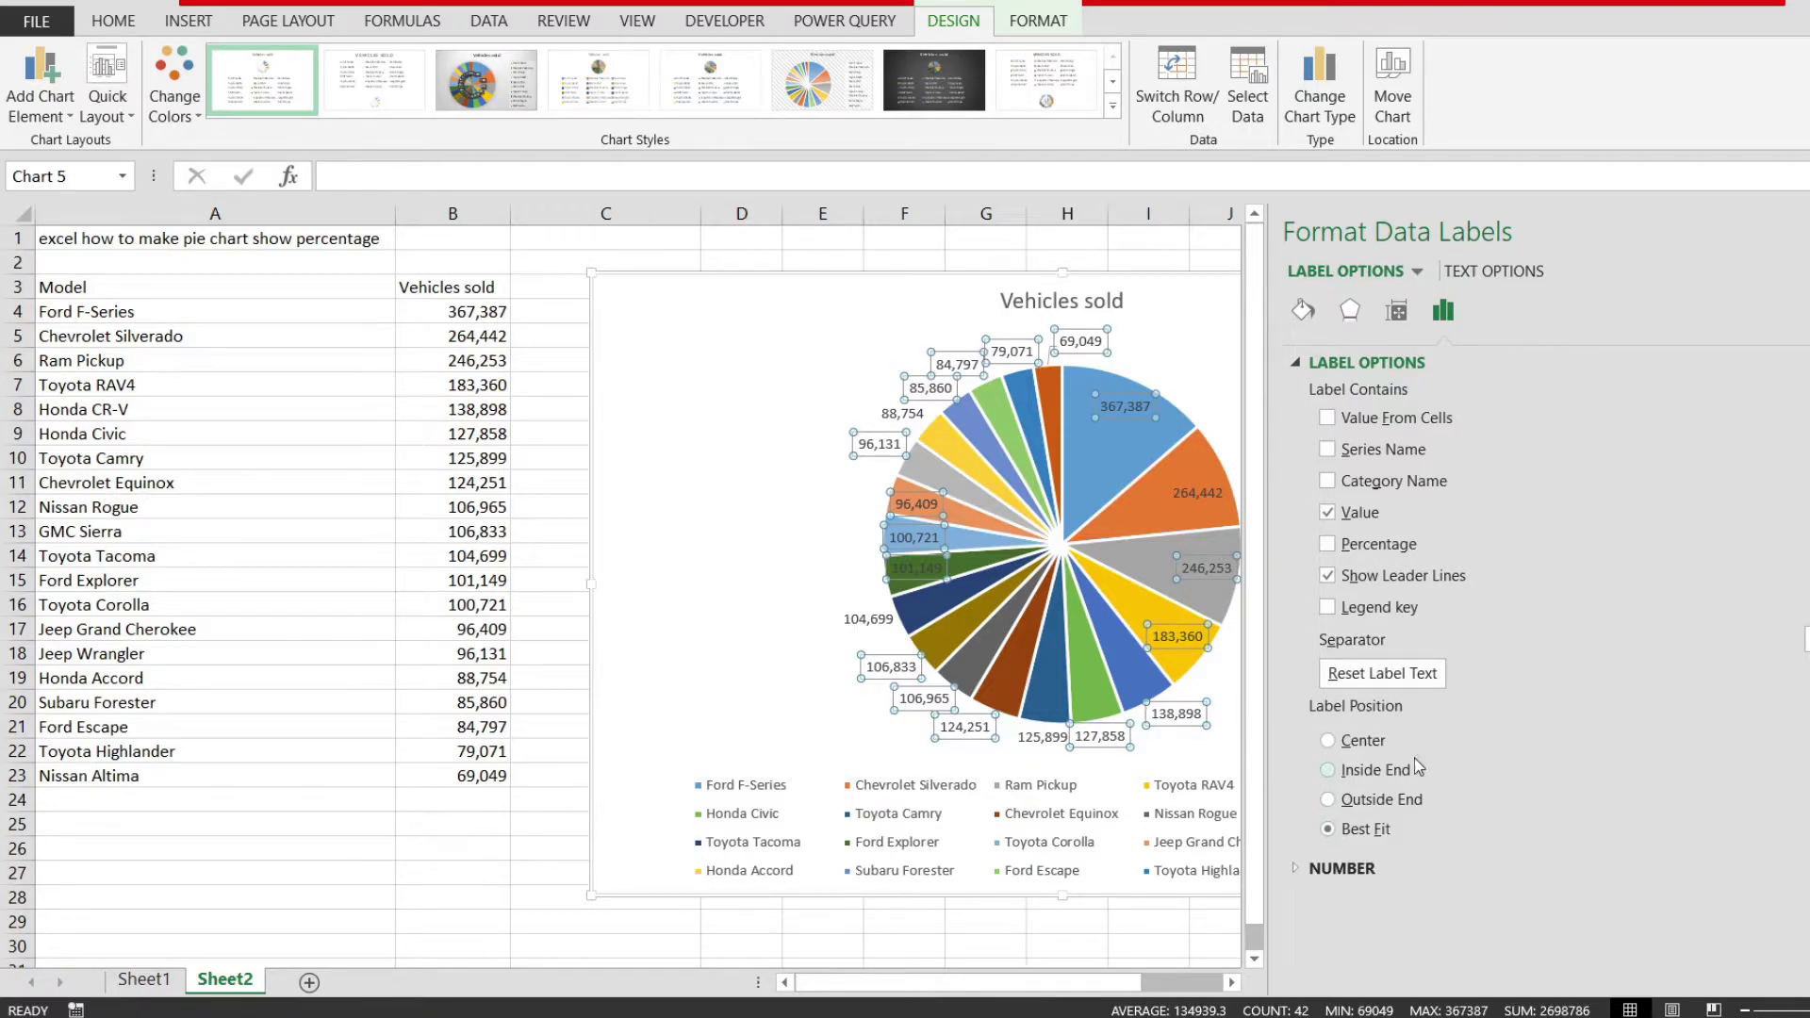
{"action": "left_click", "coordinate": [1407, 803]}
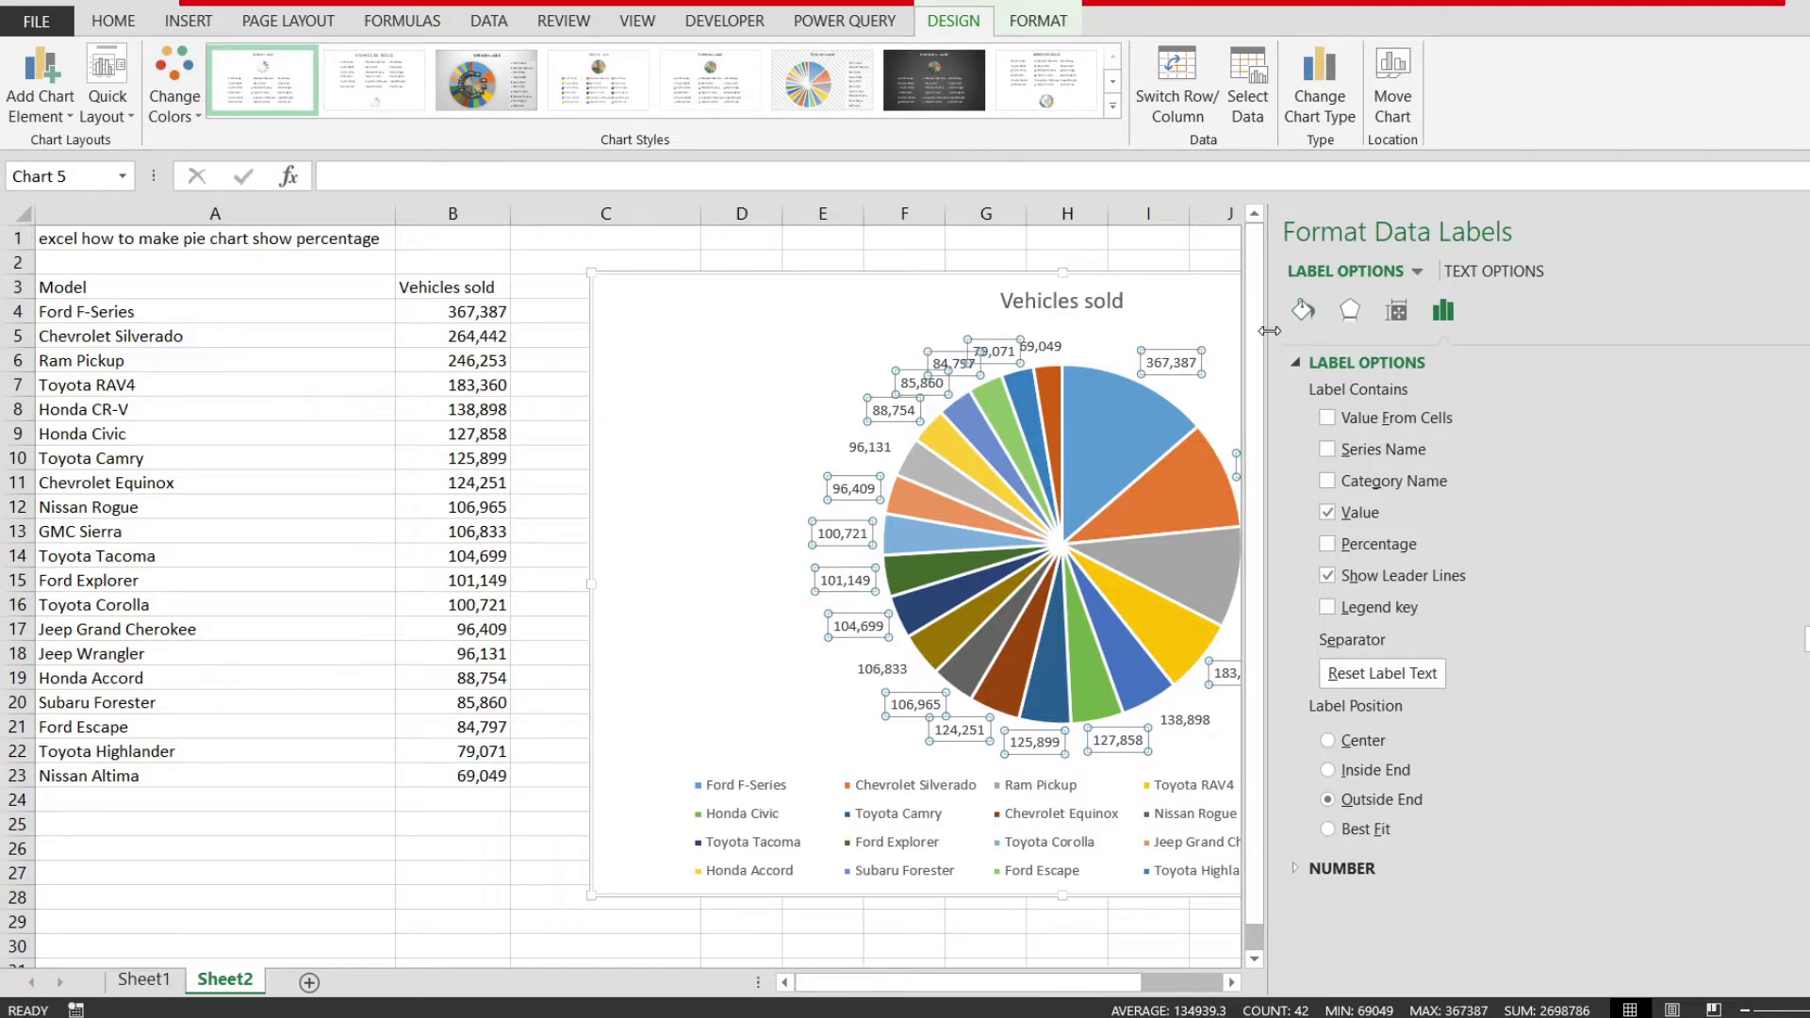
{"action": "left_click_drag", "start_coordinate": [1268, 330], "coordinate": [1537, 329]}
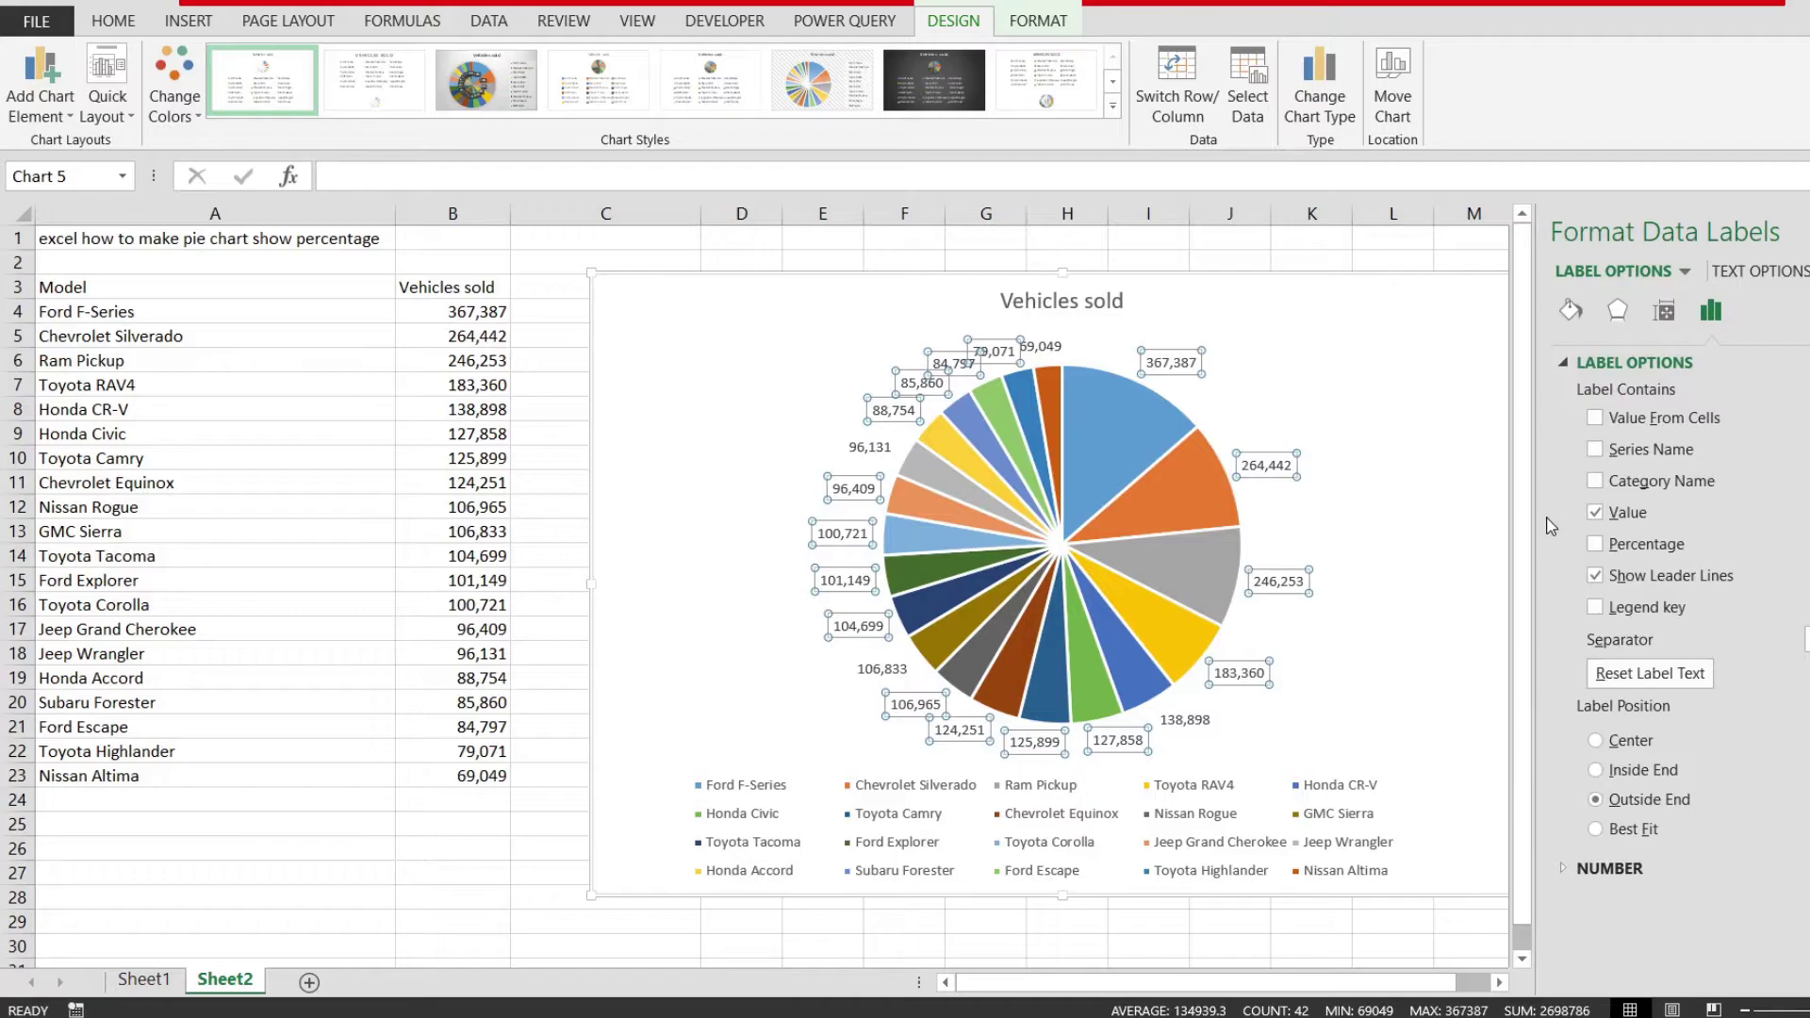
{"action": "left_click_drag", "start_coordinate": [1533, 524], "coordinate": [1298, 519]}
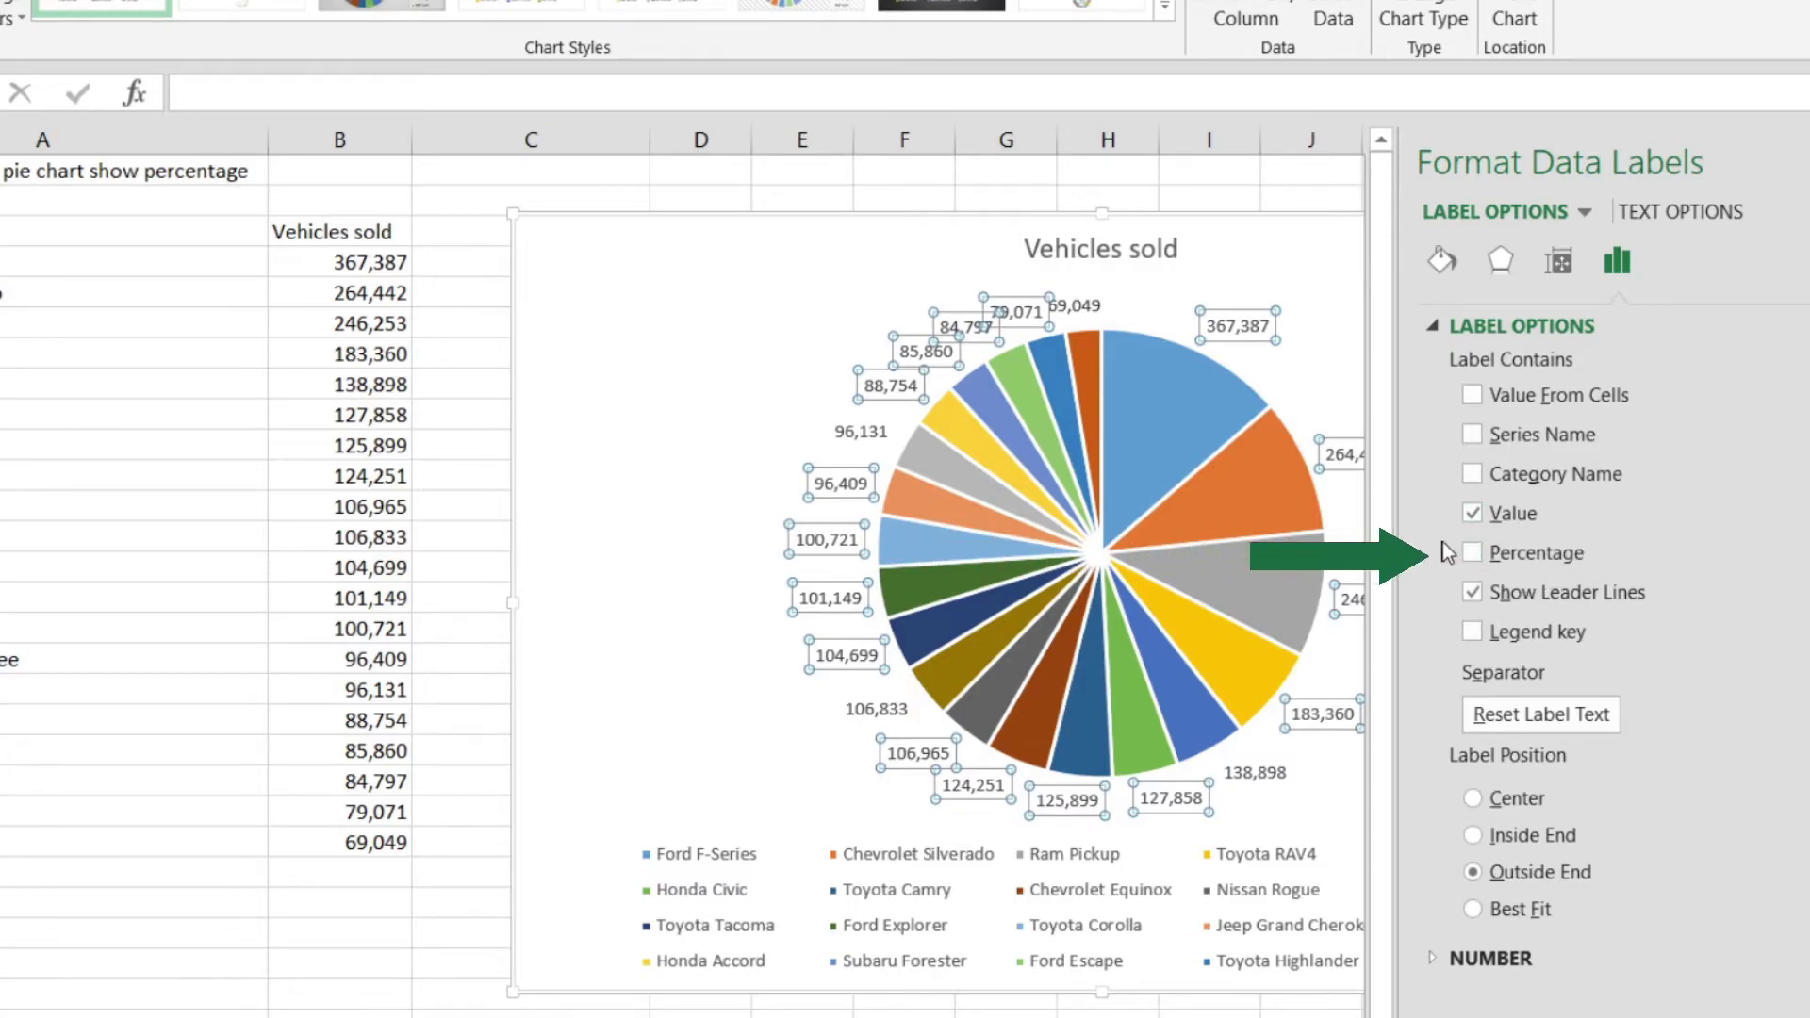
{"action": "left_click", "coordinate": [1537, 554]}
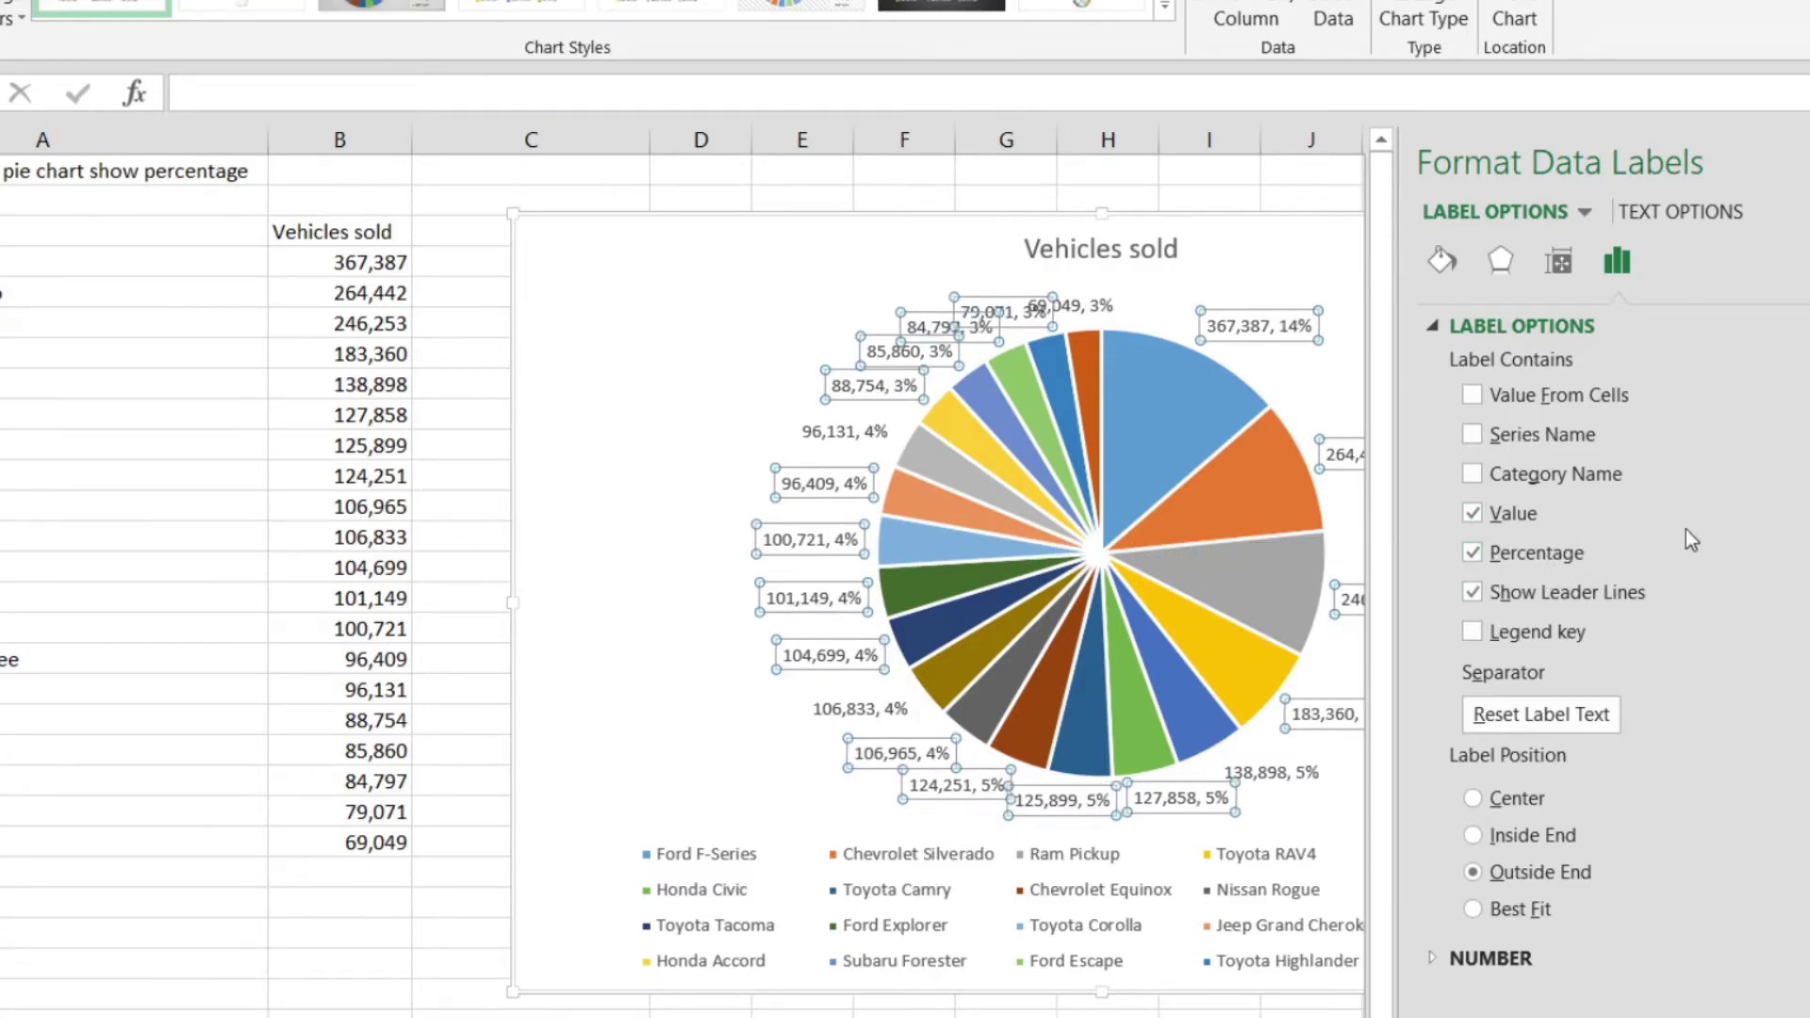
{"action": "left_click", "coordinate": [1474, 513]}
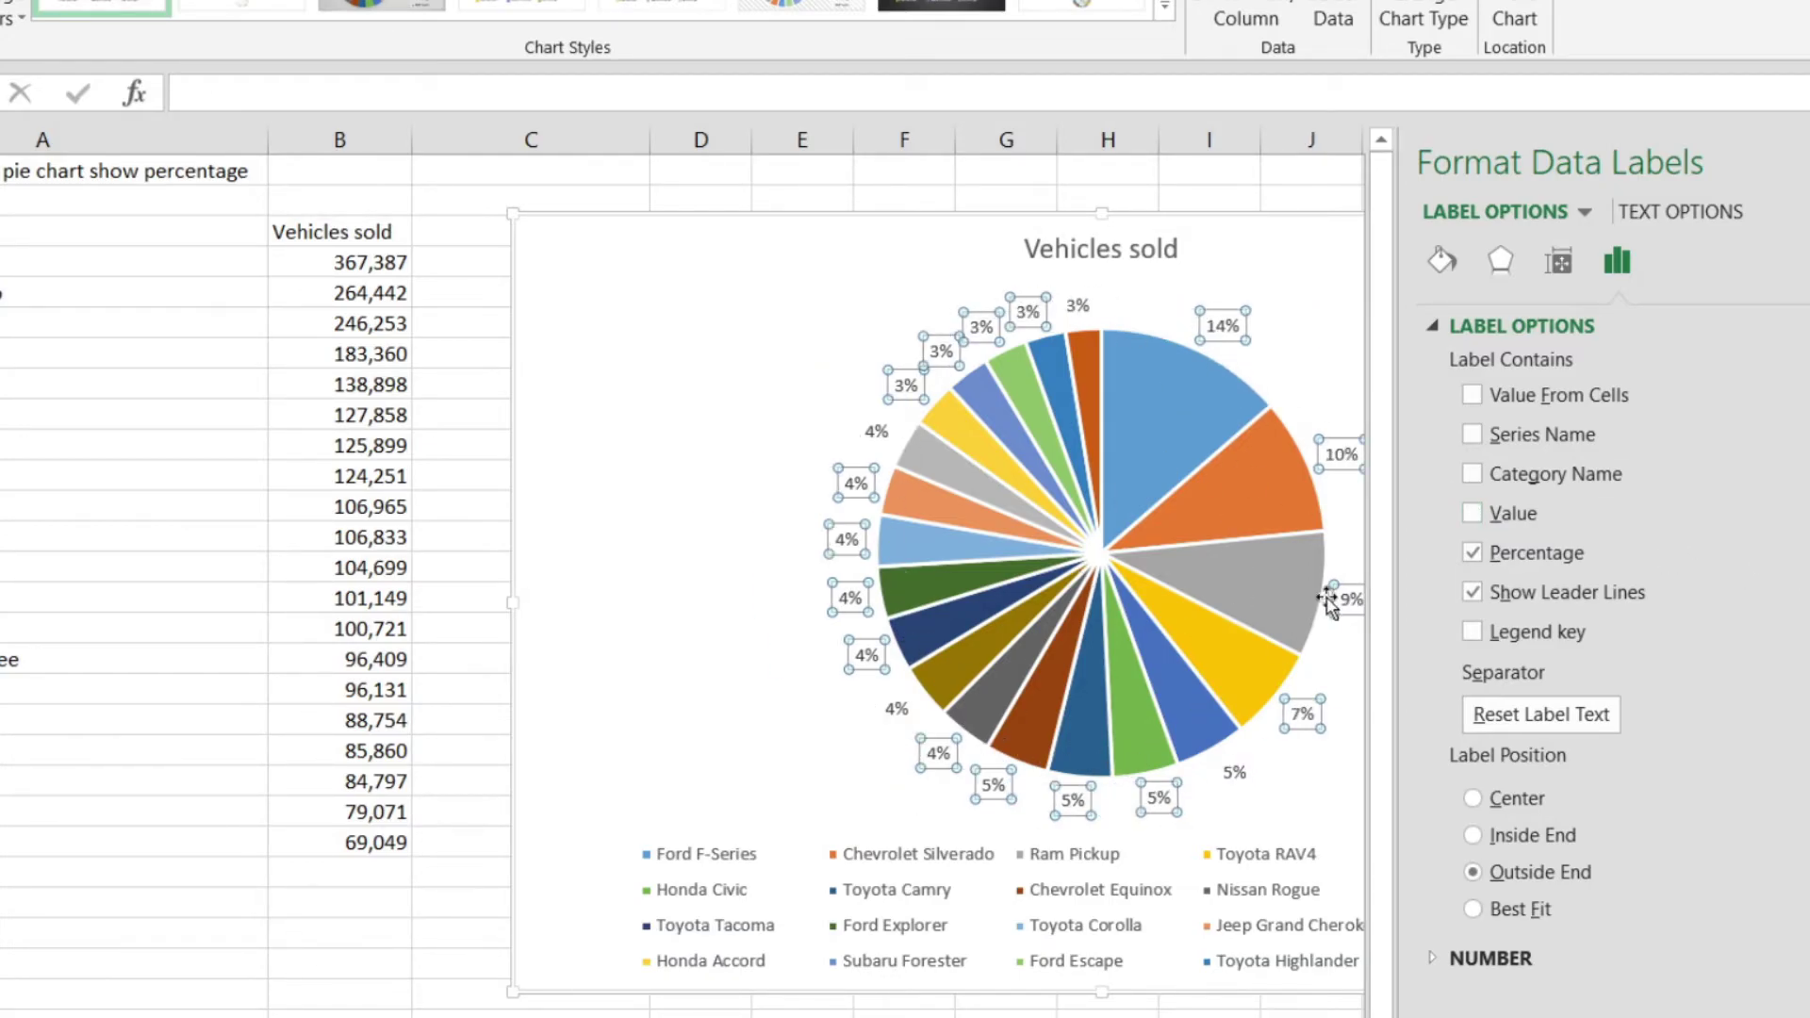
{"action": "mouse_move", "coordinate": [1403, 353]}
{"action": "left_mouse_down"}
{"action": "mouse_move", "coordinate": [1552, 362]}
{"action": "mouse_move", "coordinate": [1361, 363]}
{"action": "left_mouse_up"}
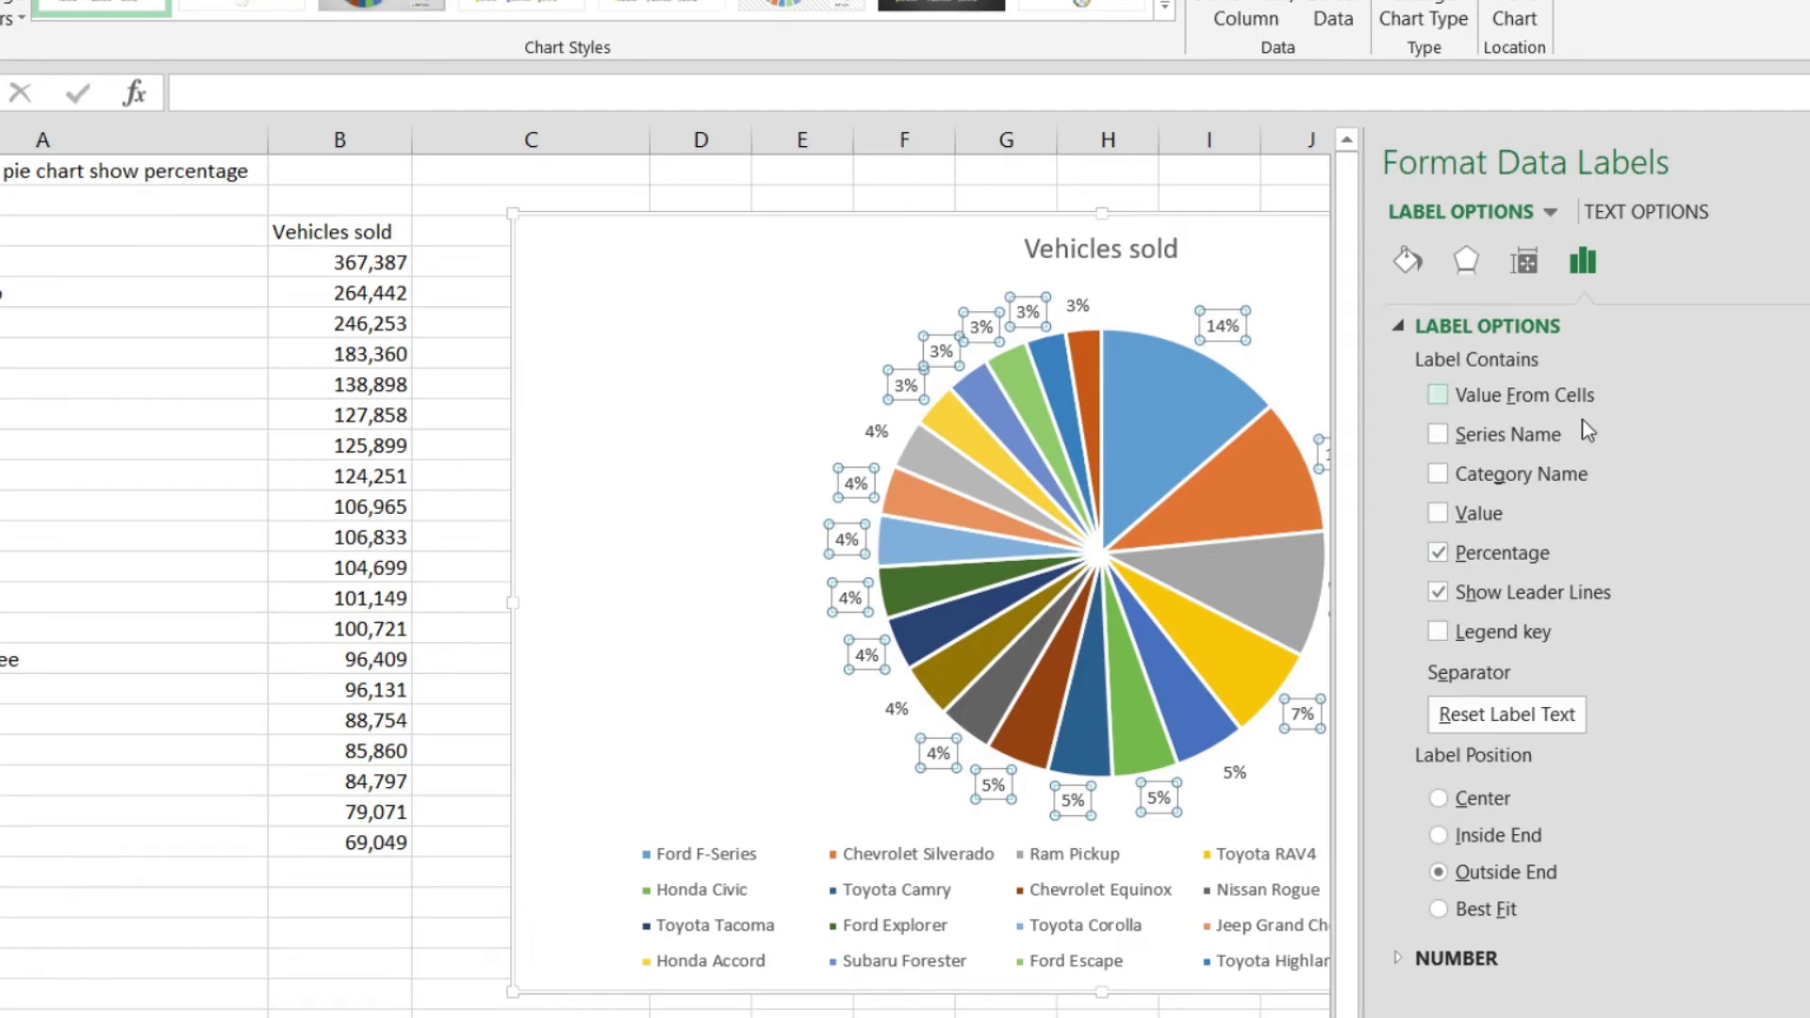
{"action": "left_click", "coordinate": [1581, 478]}
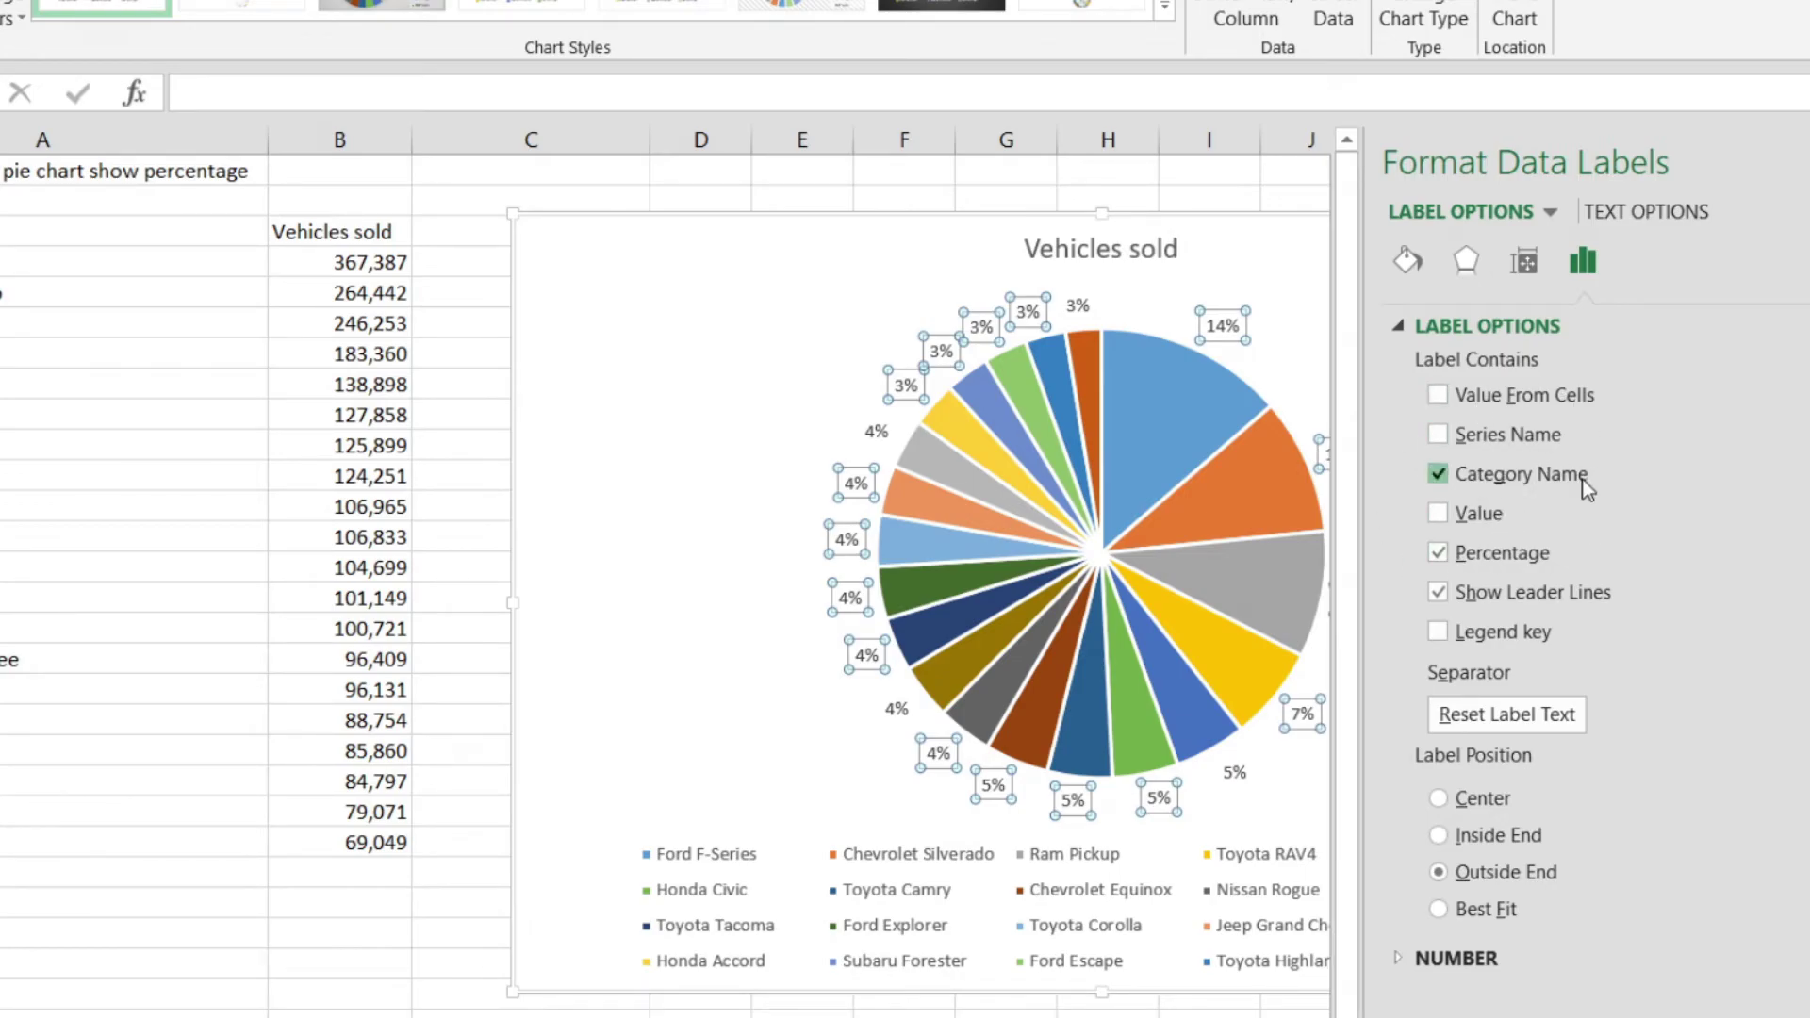
{"action": "left_click", "coordinate": [1512, 433]}
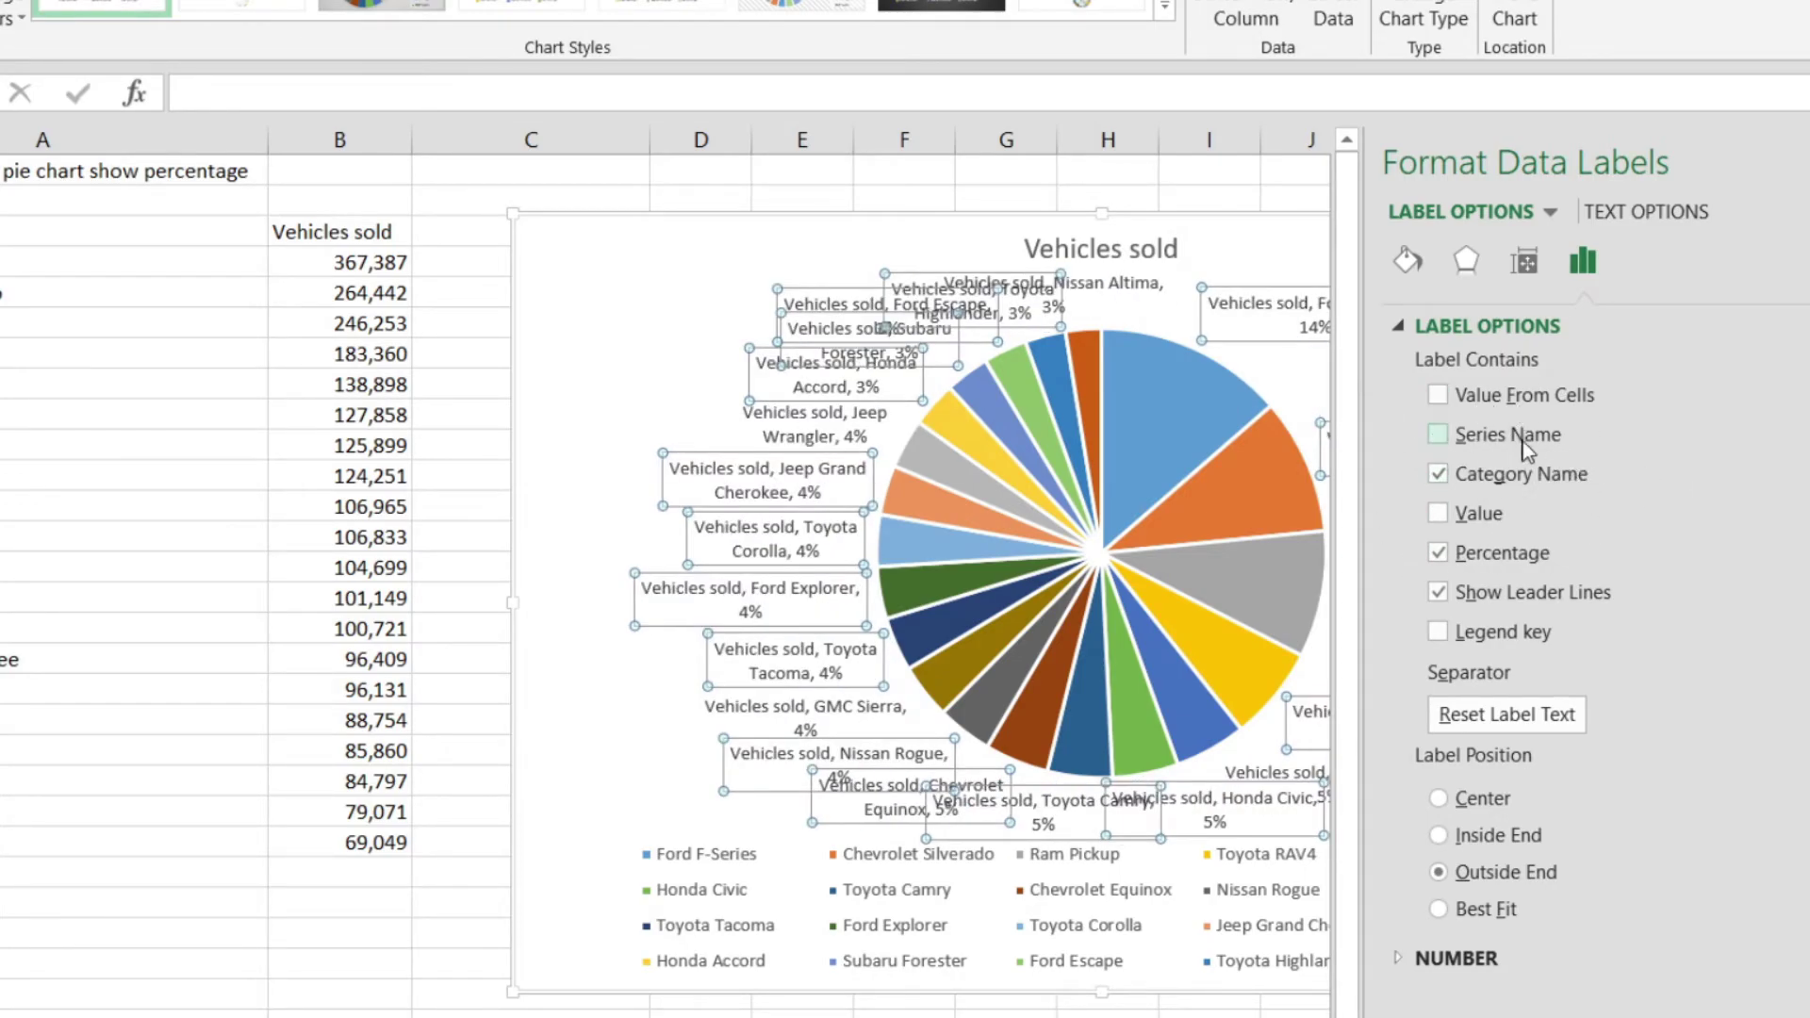
{"action": "left_click", "coordinate": [1535, 472]}
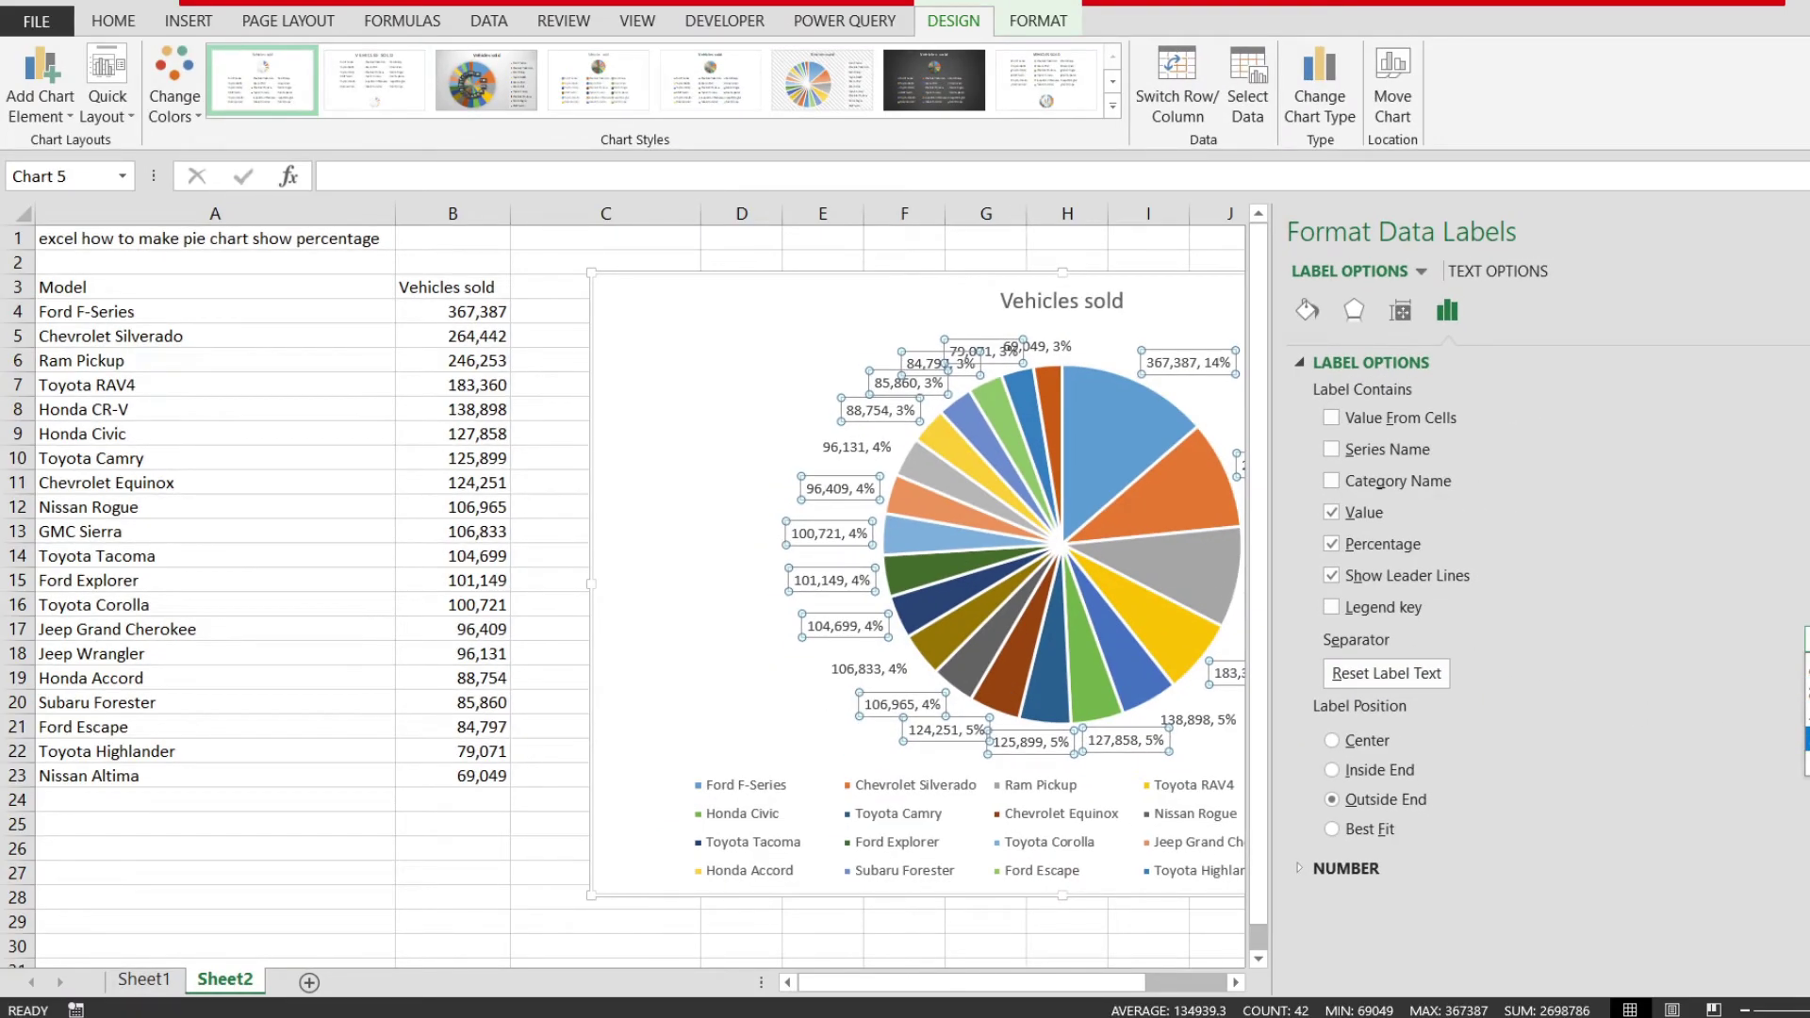
Step: Close the Format Data Labels pane and drag the 69,049; 3% label beside its orange slice
{"action": "left_click", "coordinate": [1794, 230]}
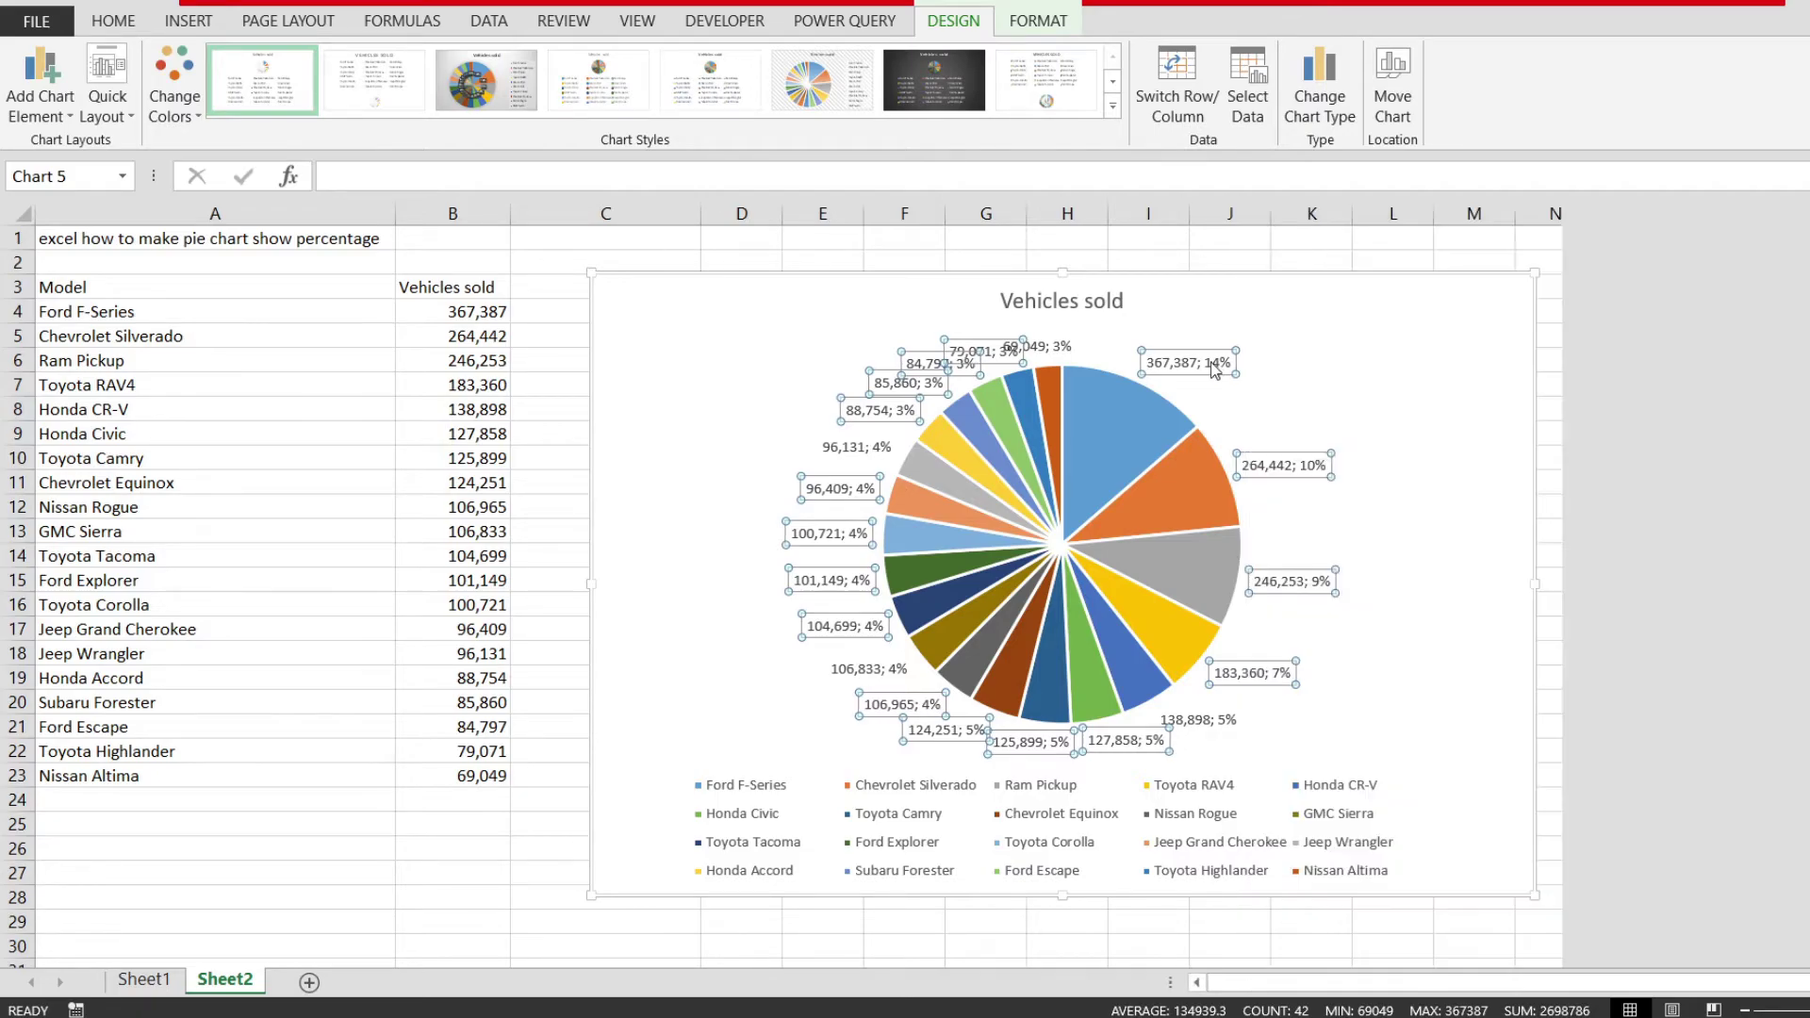
{"action": "left_click", "coordinate": [1007, 345]}
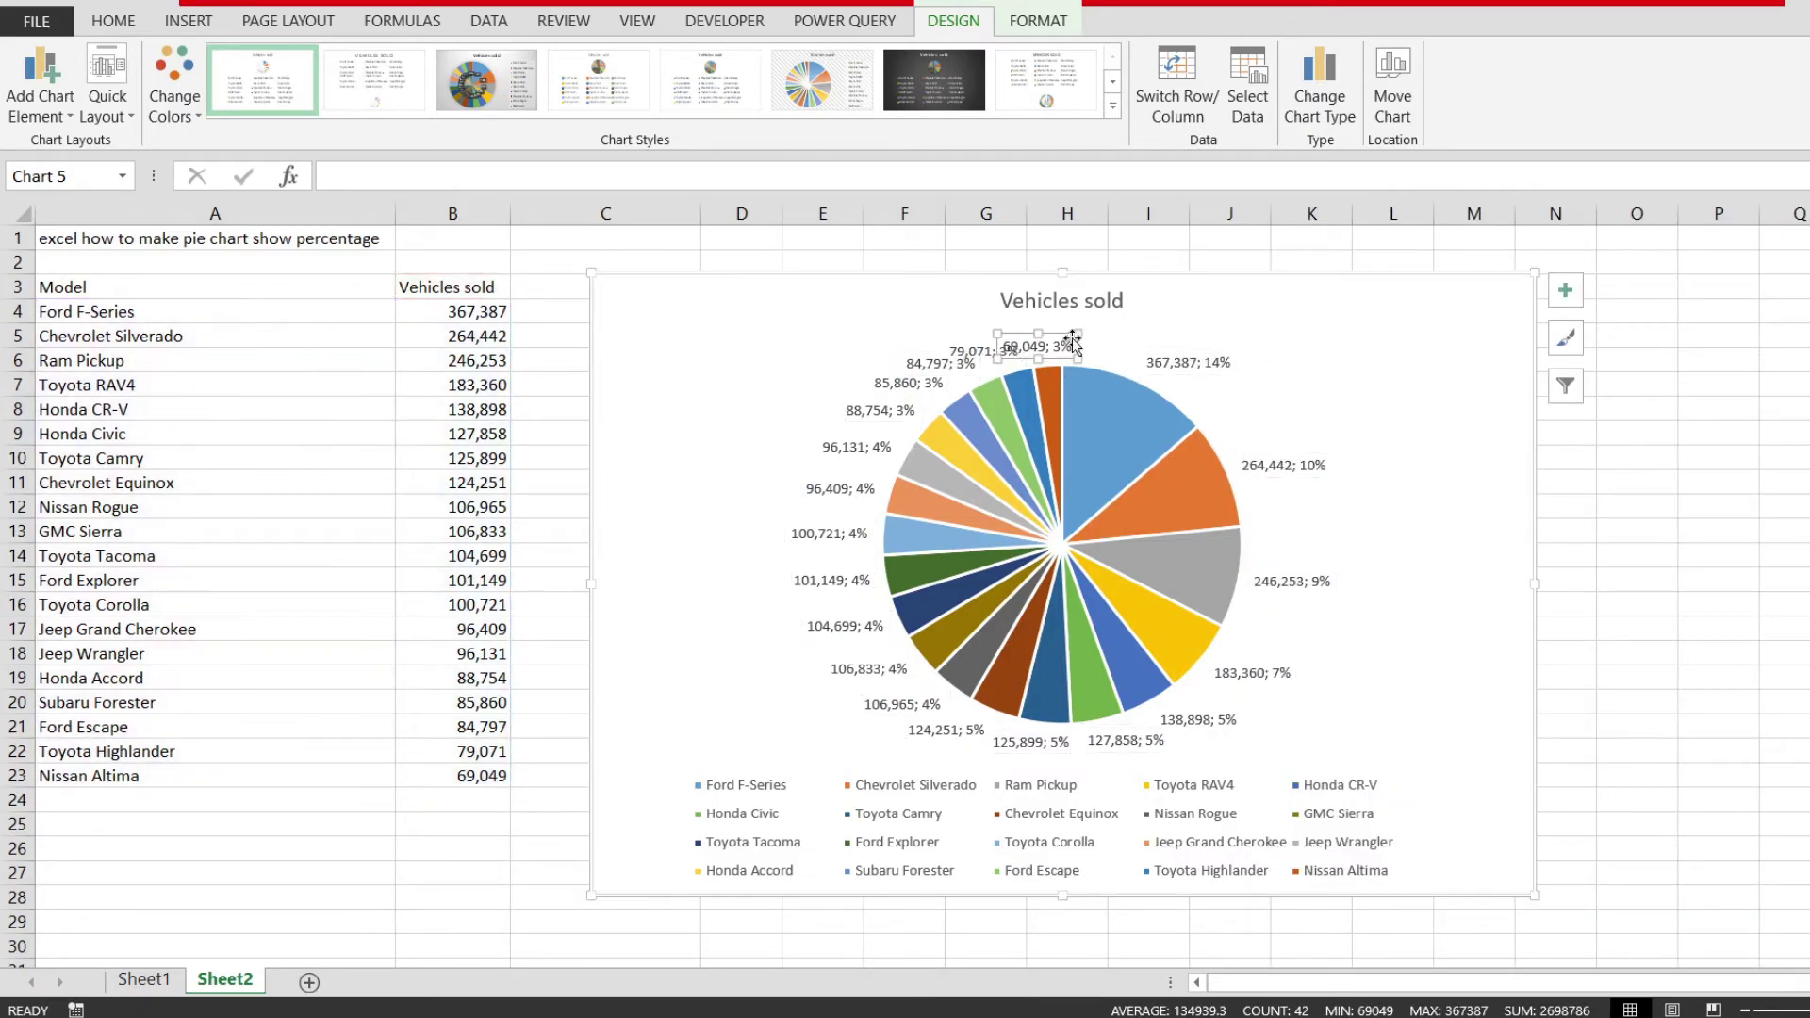
{"action": "left_click_drag", "start_coordinate": [1062, 331], "coordinate": [1104, 327]}
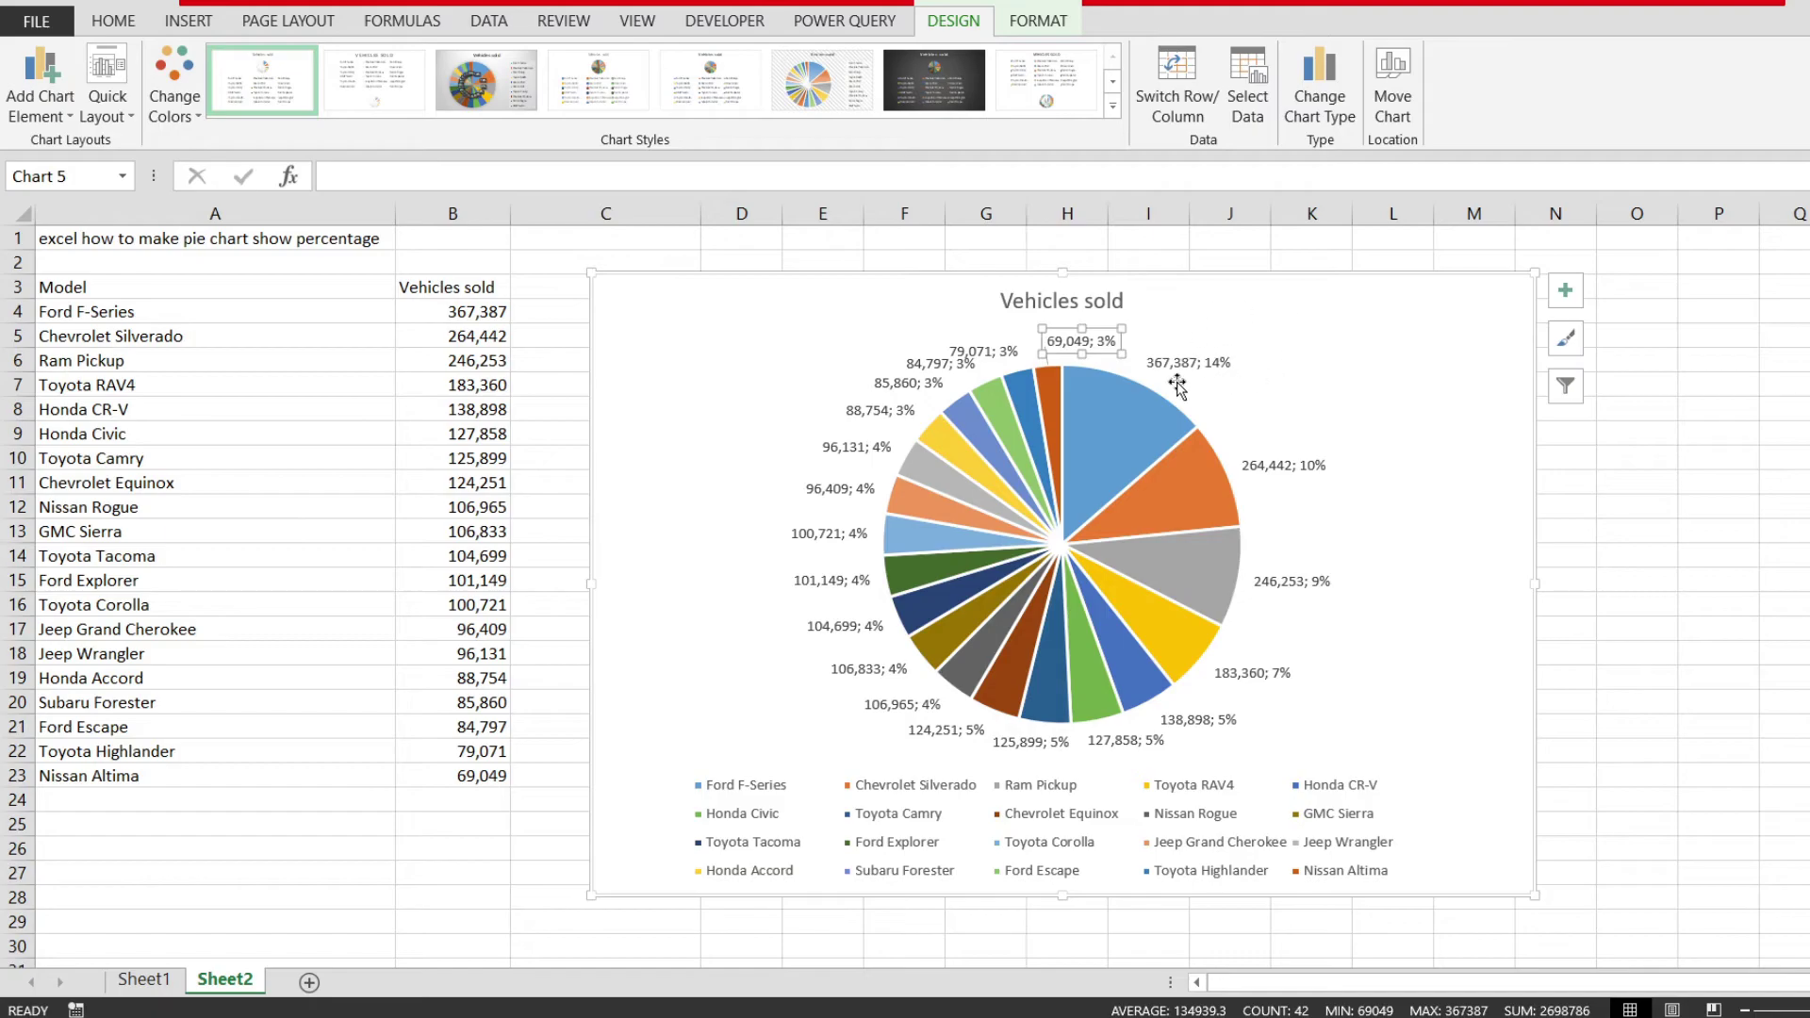
{"action": "left_click", "coordinate": [1279, 372]}
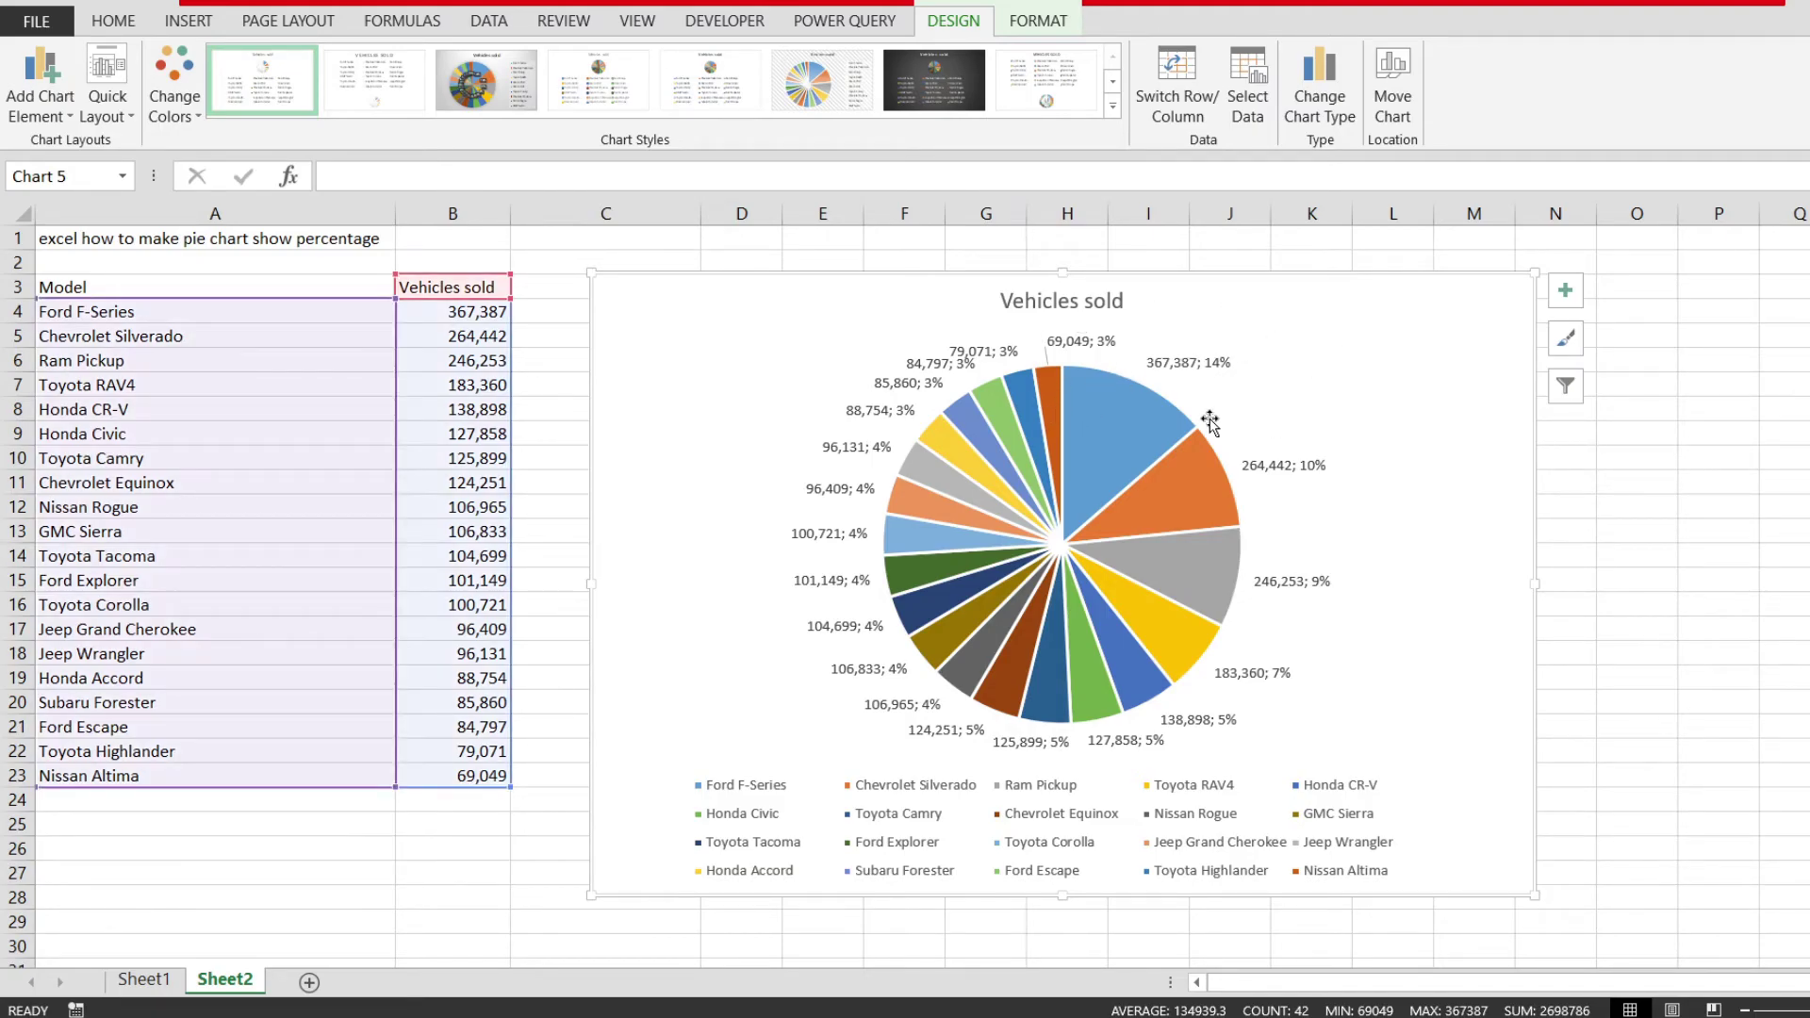